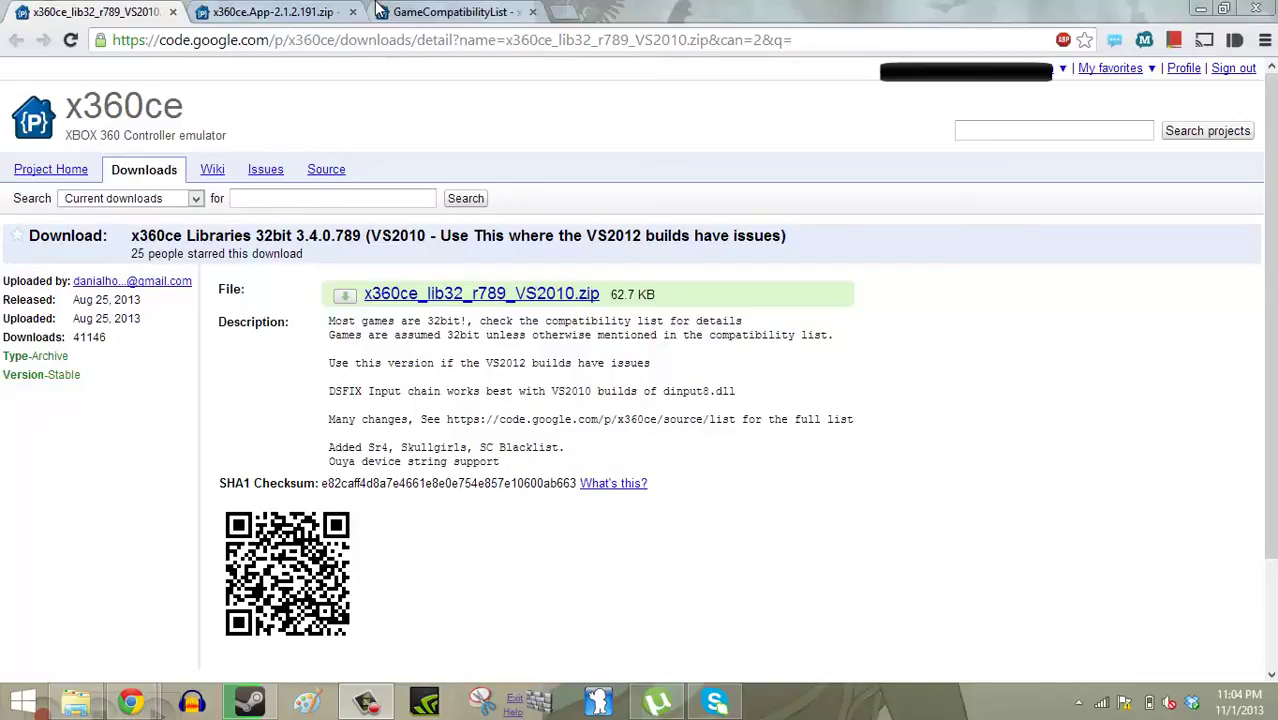
# - Review the x360ce 32-bit library and x360ce.App-2.1.2.191 download pages and the game compatibility list, without saving a download
pyautogui.click(250, 8)
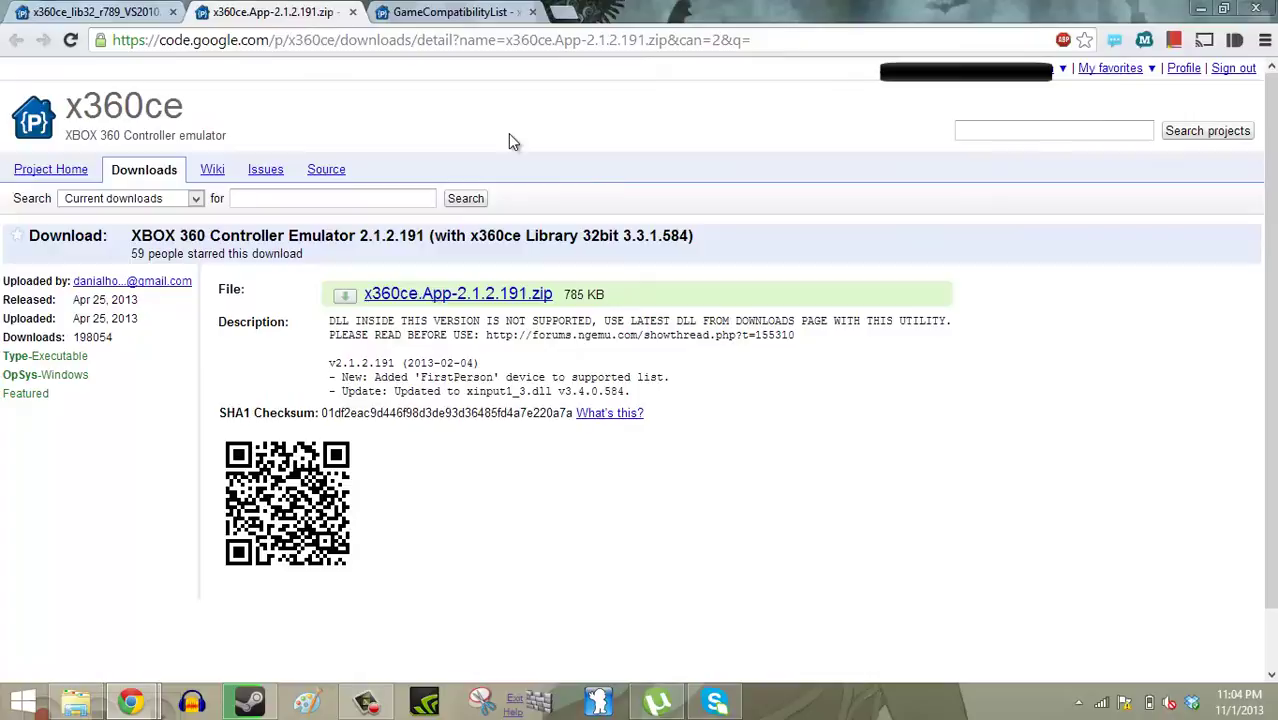
pyautogui.click(421, 10)
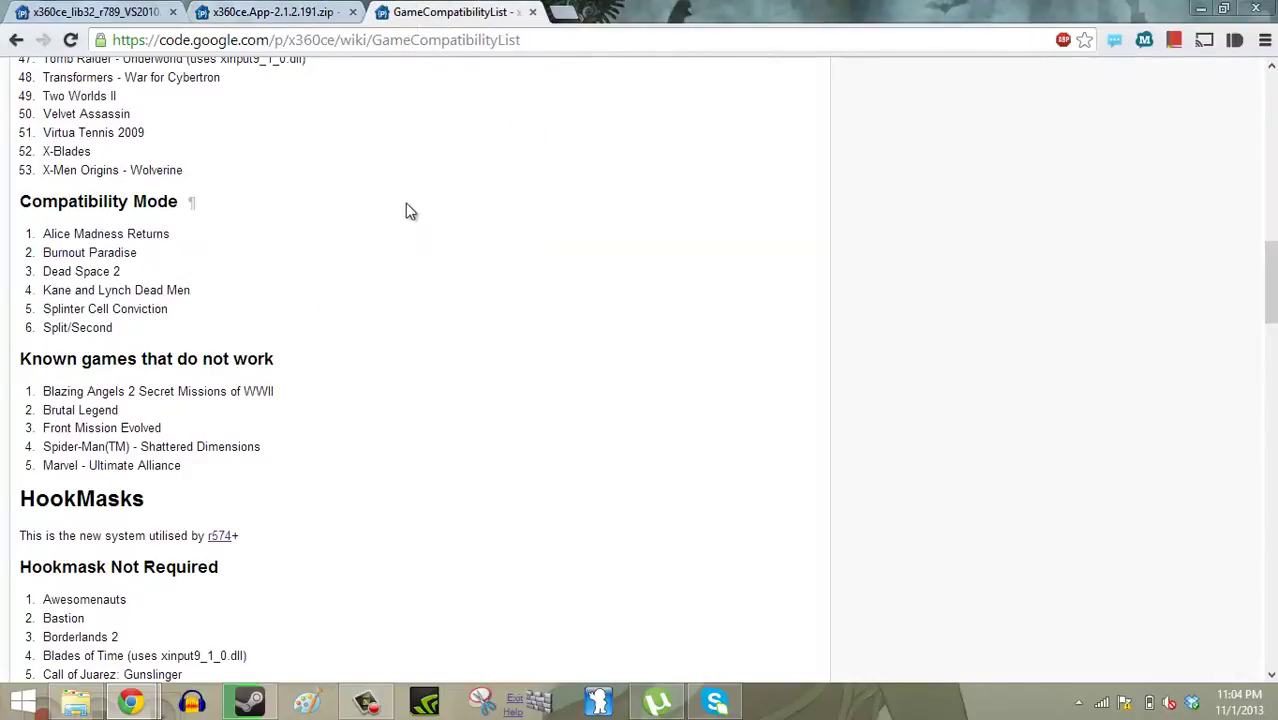
pyautogui.click(55, 10)
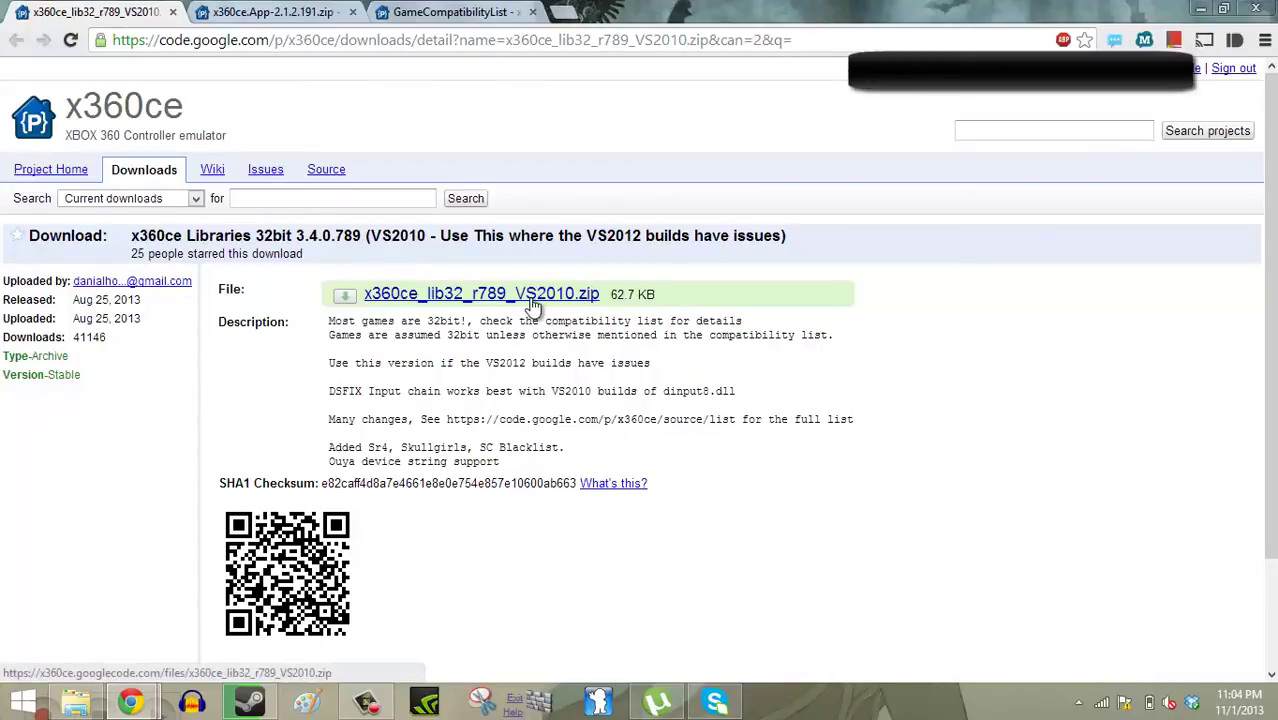
pyautogui.click(290, 12)
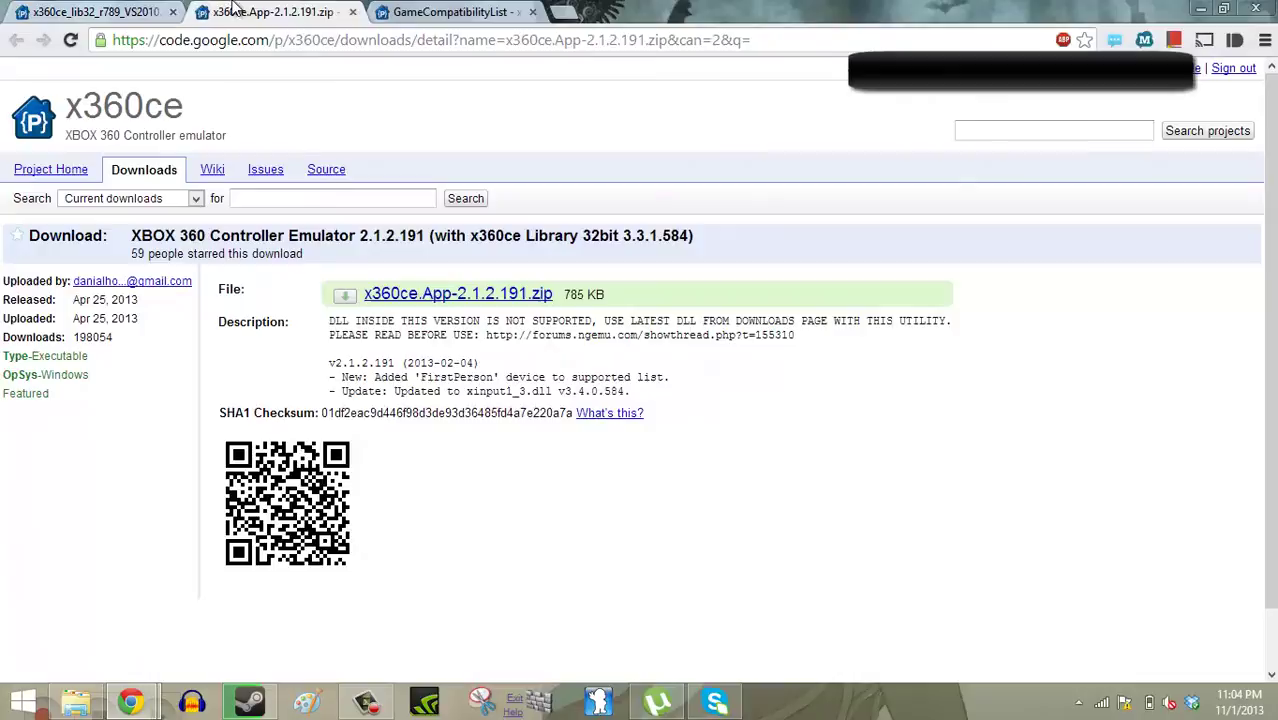
pyautogui.click(120, 10)
pyautogui.click(224, 10)
pyautogui.hotkey('ctrl', 'shift', 'Tab')
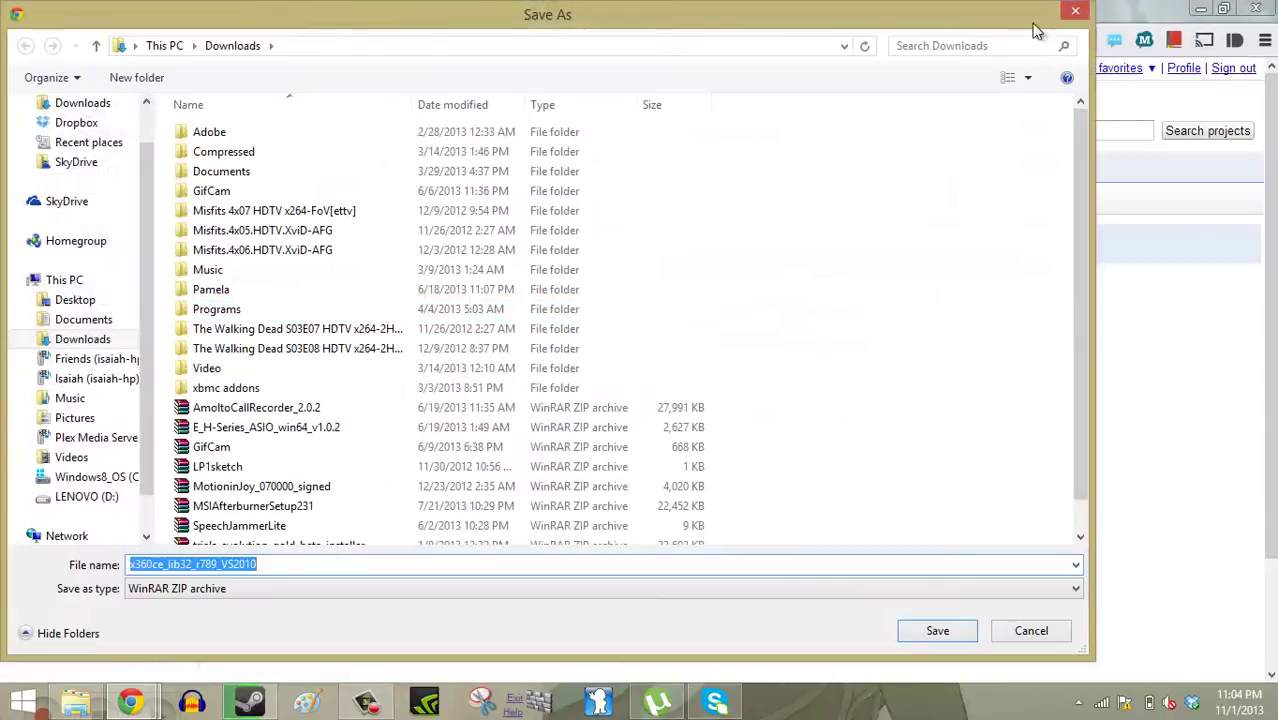
pyautogui.click(1076, 14)
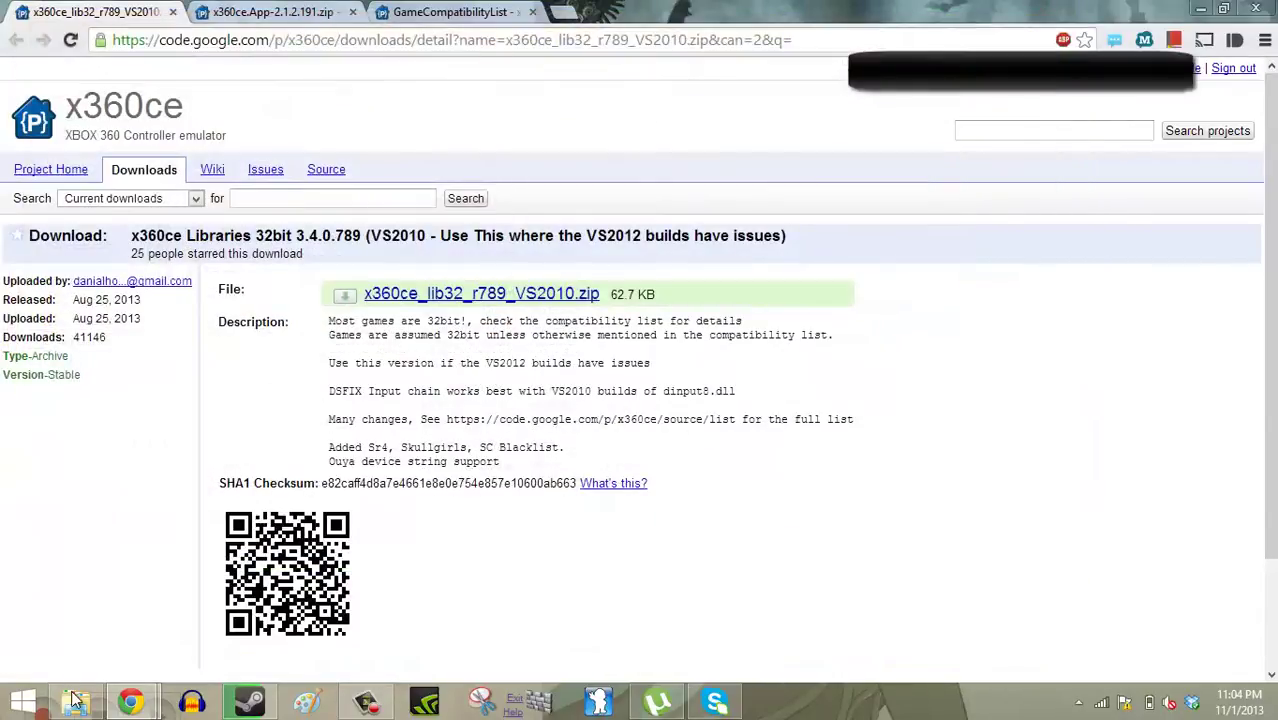
# - Switch to the x360ce folder in File Explorer, inspect the DSfix201 archive's contents, and close it
pyautogui.click(76, 700)
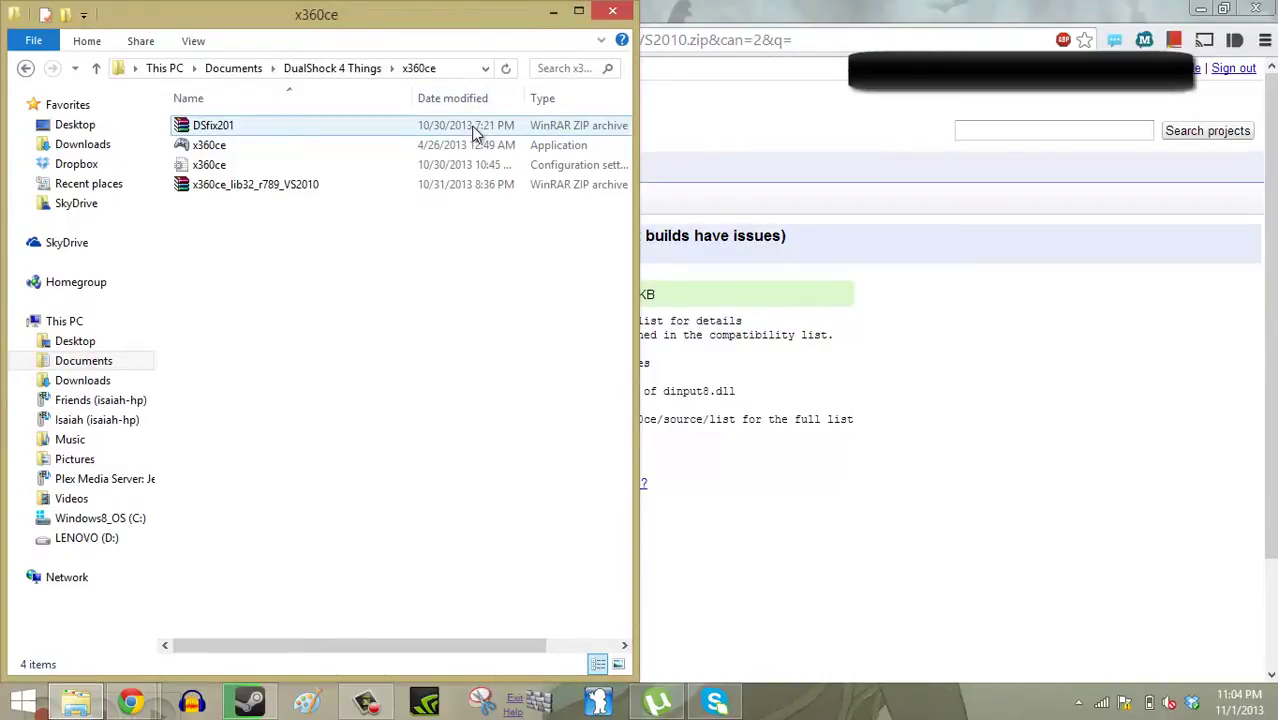
pyautogui.doubleClick(222, 130)
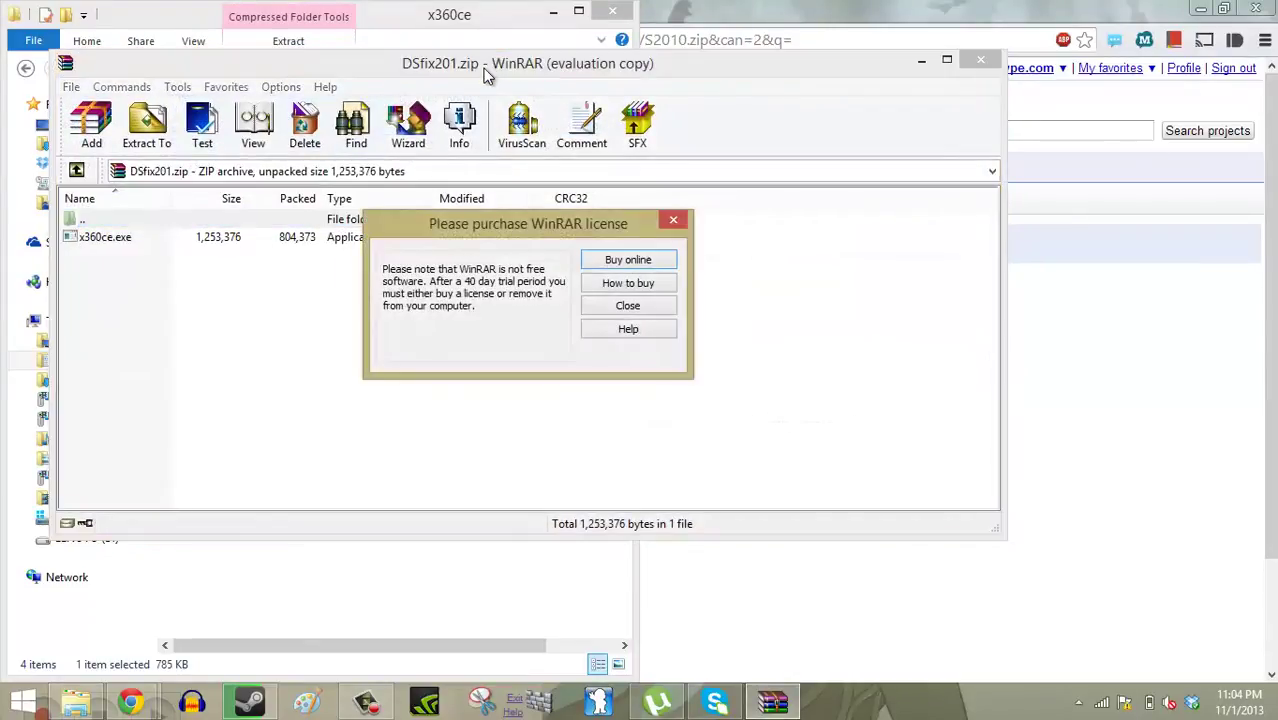
pyautogui.click(673, 220)
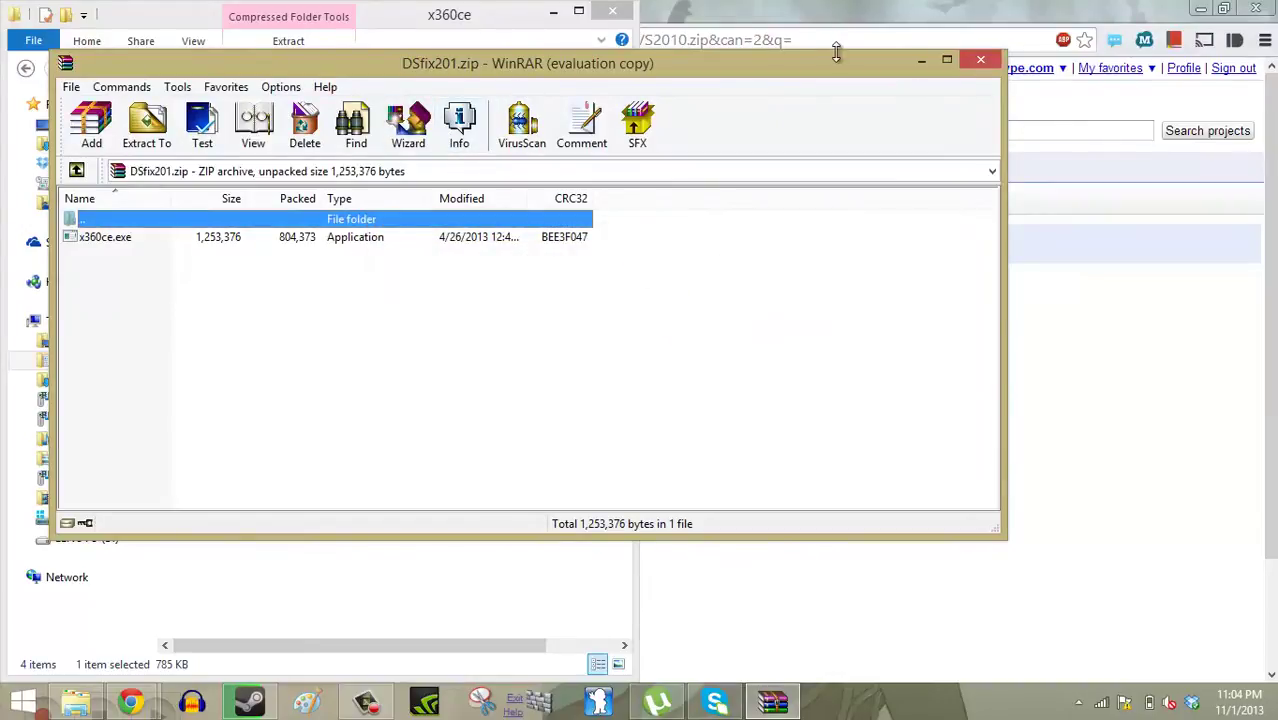
pyautogui.click(982, 63)
pyautogui.click(266, 152)
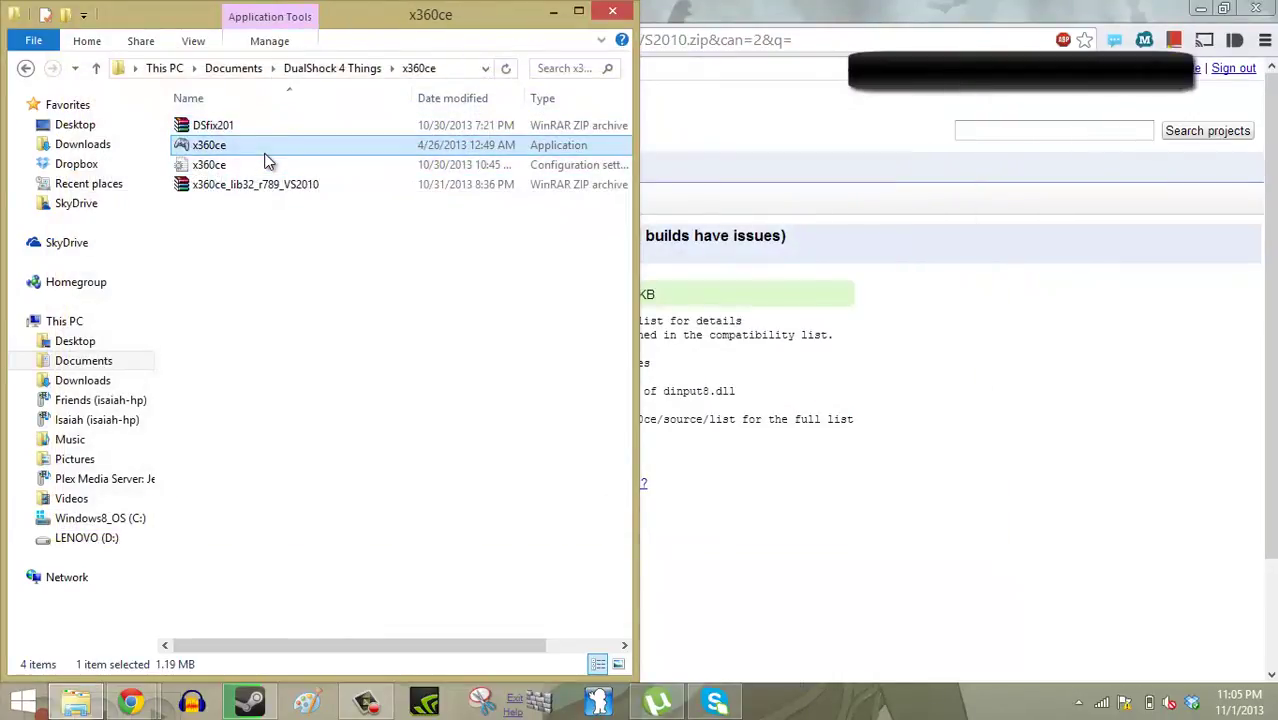
# - Inspect xinput1_3.dll, x360ce.sample.ini and x360ce.gdb in the x360ce_lib32_r789_VS2010 archive, and close it
pyautogui.doubleClick(283, 189)
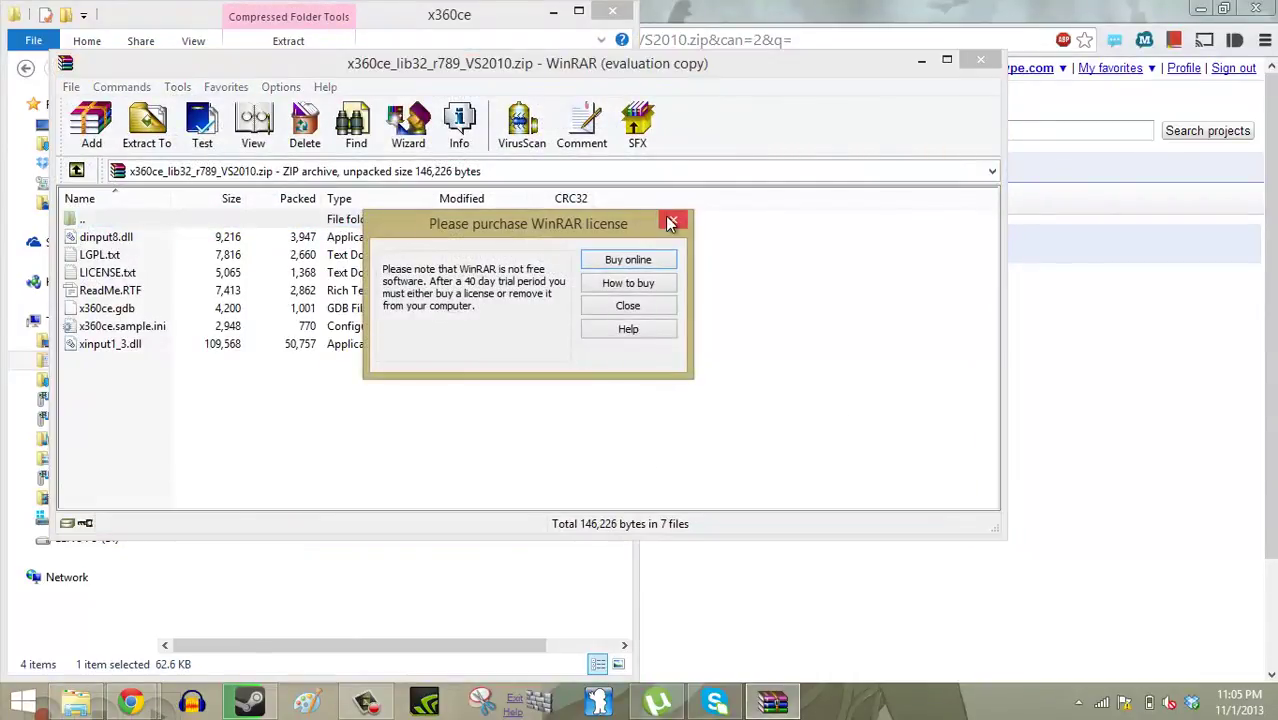
pyautogui.click(672, 220)
pyautogui.click(125, 347)
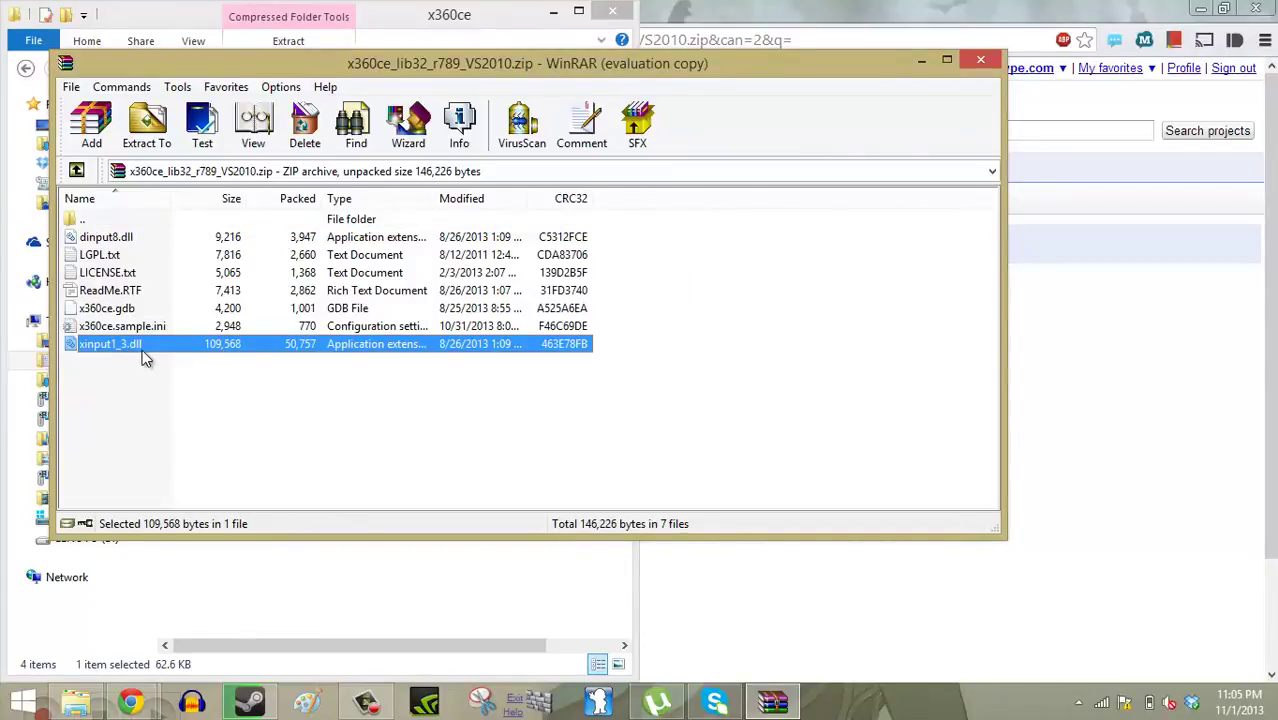
pyautogui.click(157, 326)
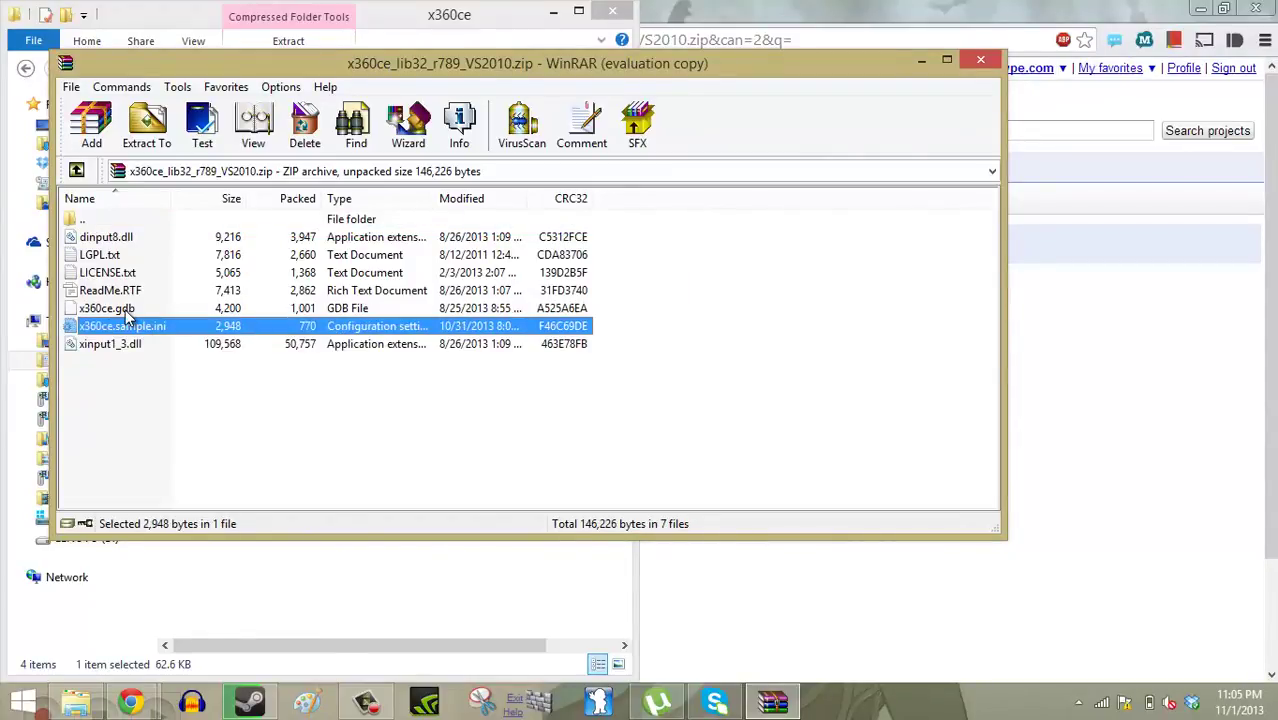
pyautogui.click(127, 312)
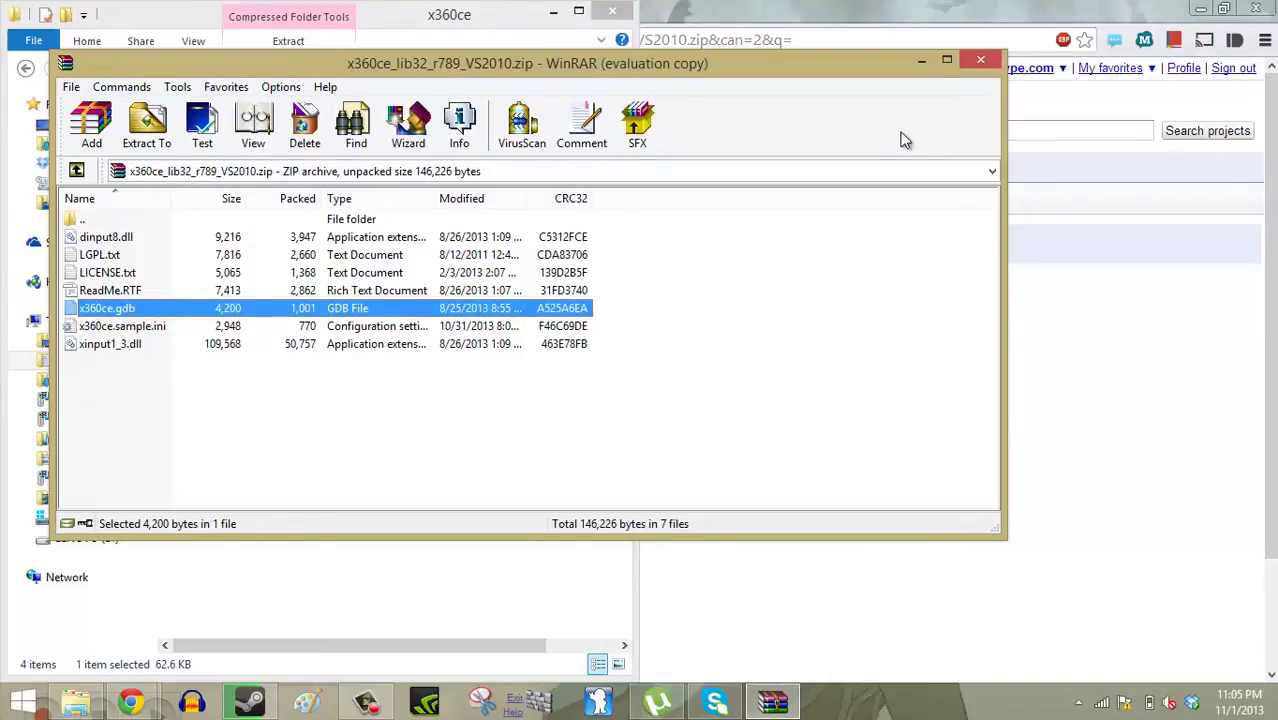
pyautogui.click(981, 61)
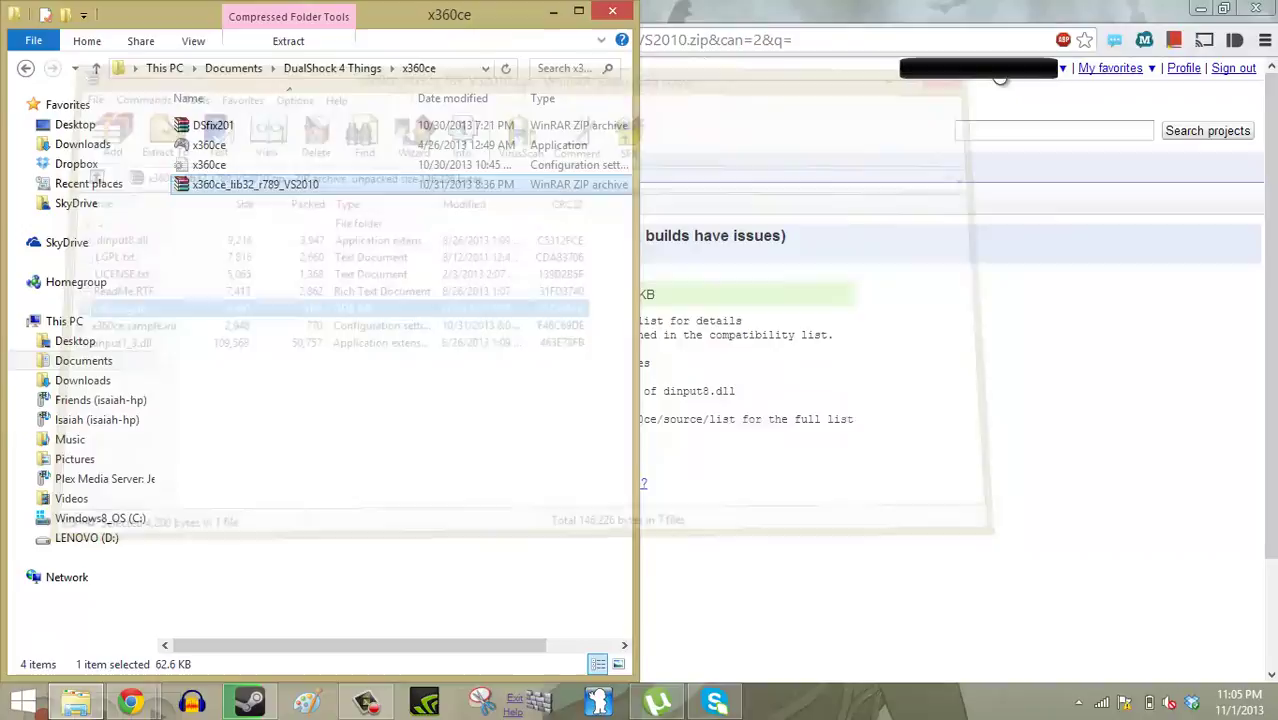
pyautogui.click(490, 265)
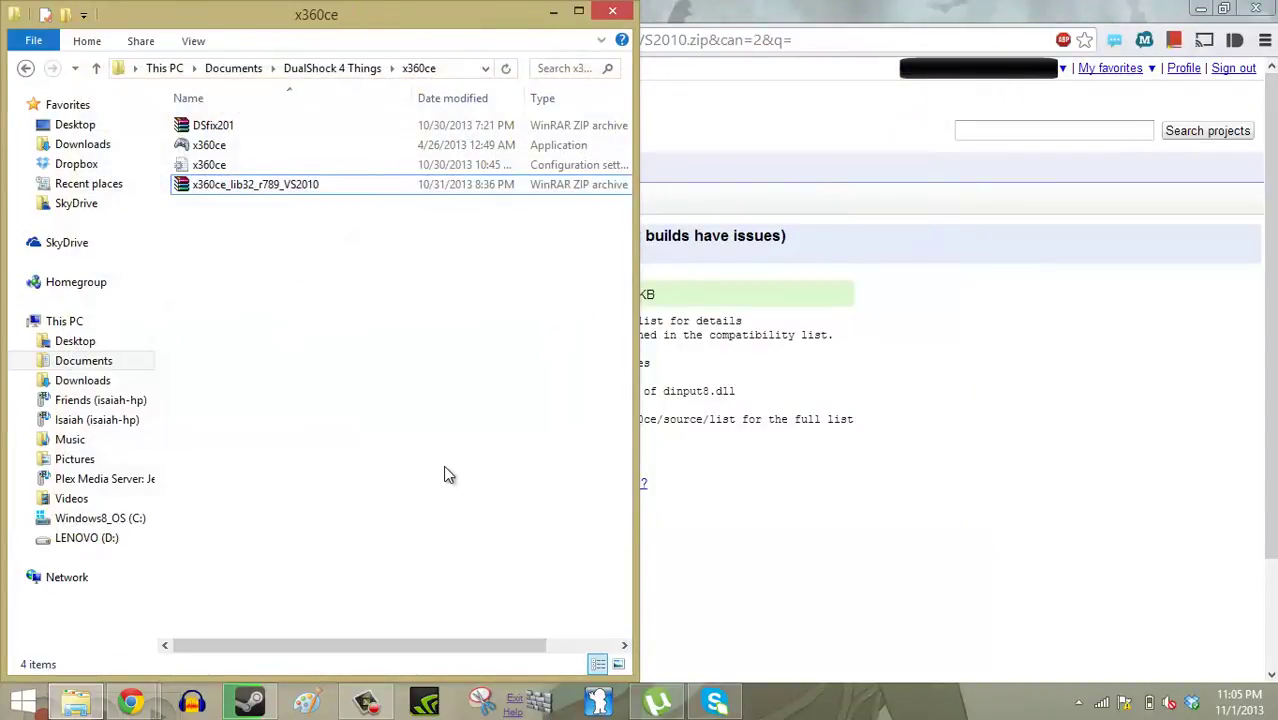
# - Switch to Steam, open BioShock Infinite's local files folder, and dock its window beside the library
pyautogui.click(262, 706)
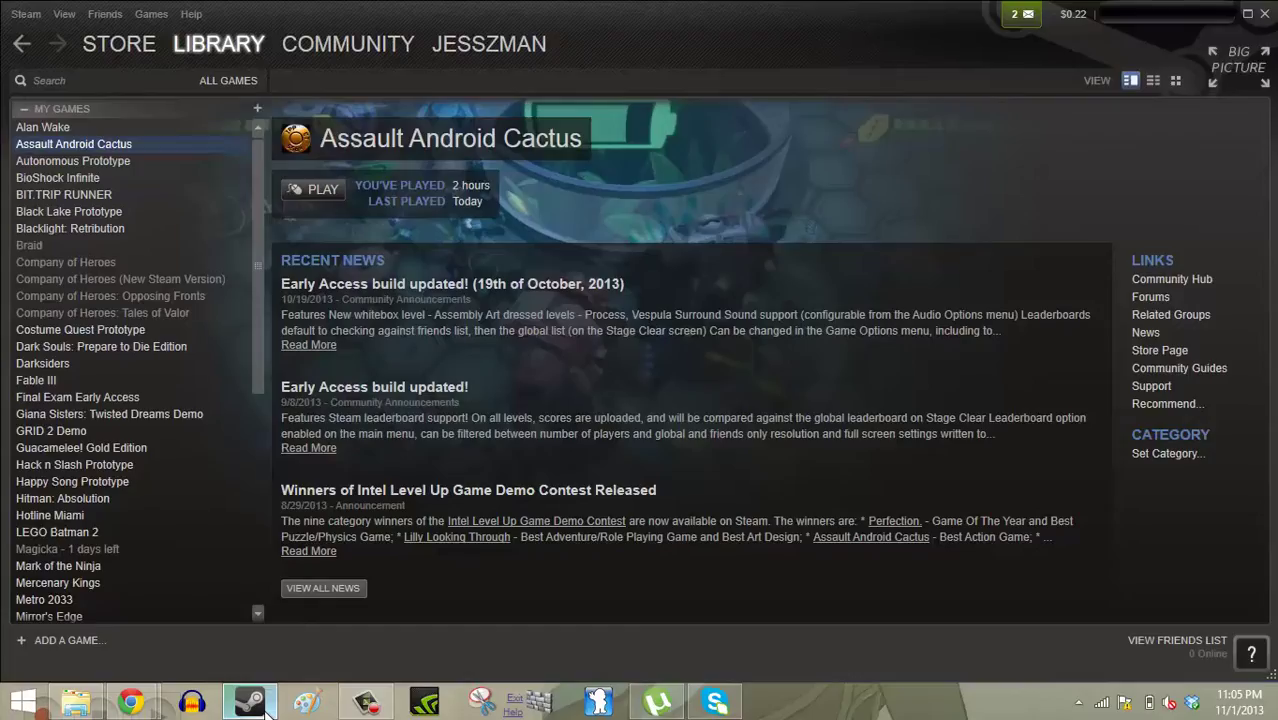
pyautogui.scroll(-5, 175, 491)
pyautogui.scroll(5, 175, 491)
pyautogui.click(77, 180)
pyautogui.rightClick(77, 179)
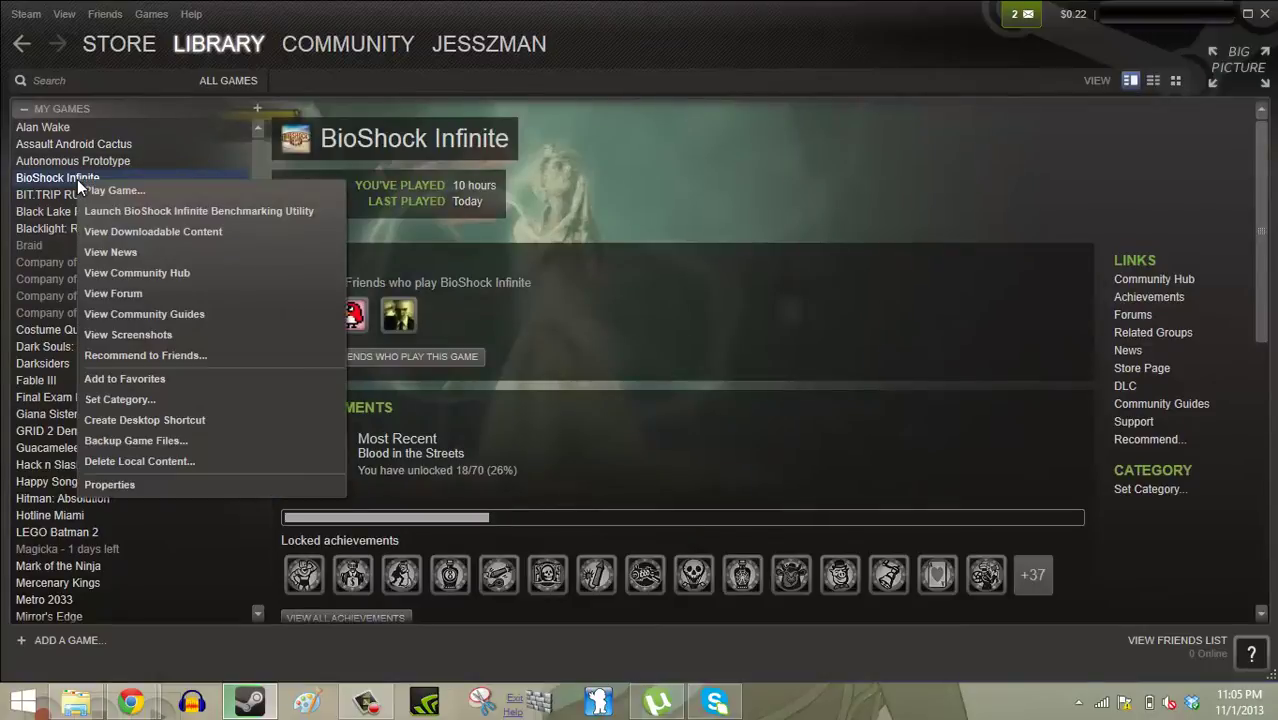
pyautogui.click(210, 483)
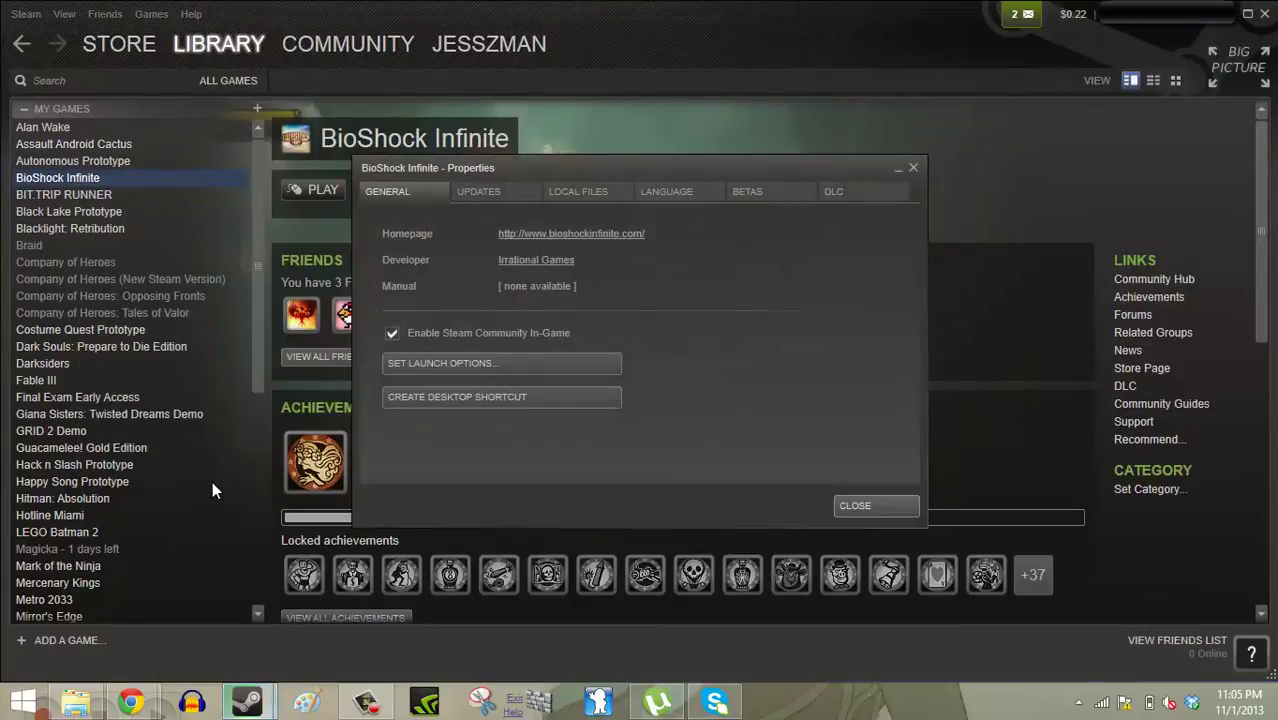
pyautogui.click(598, 190)
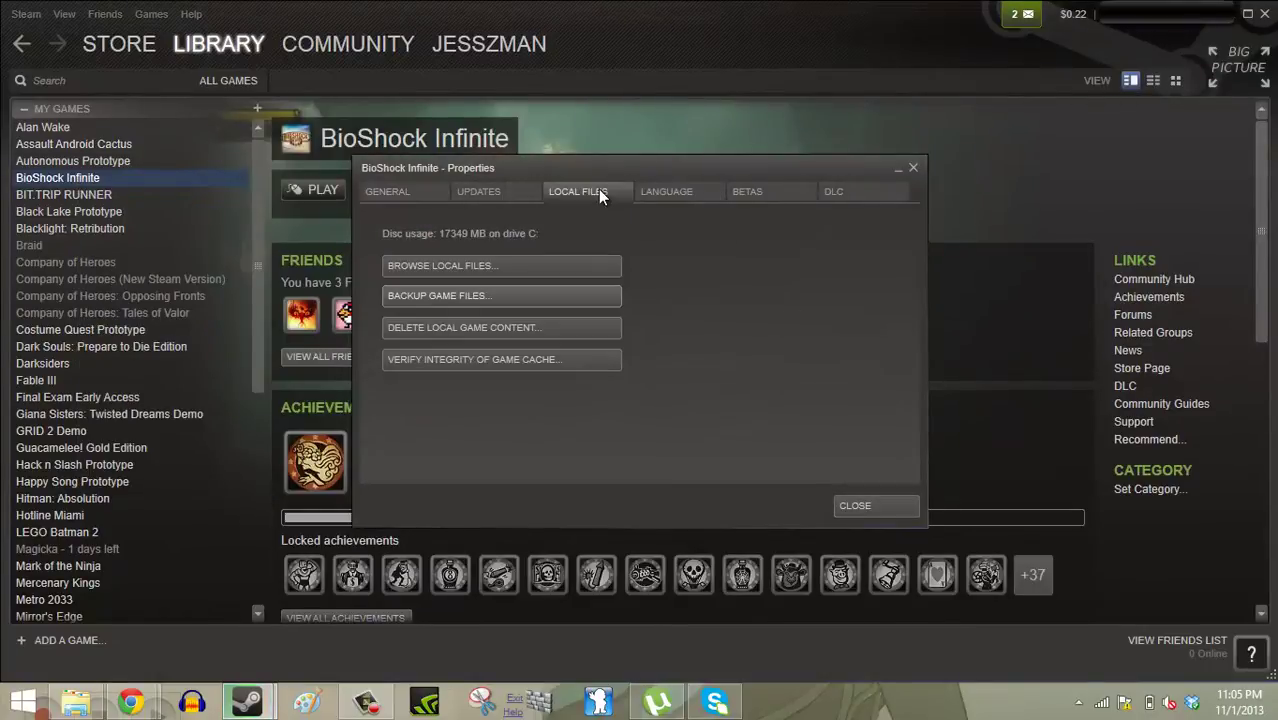
pyautogui.click(580, 263)
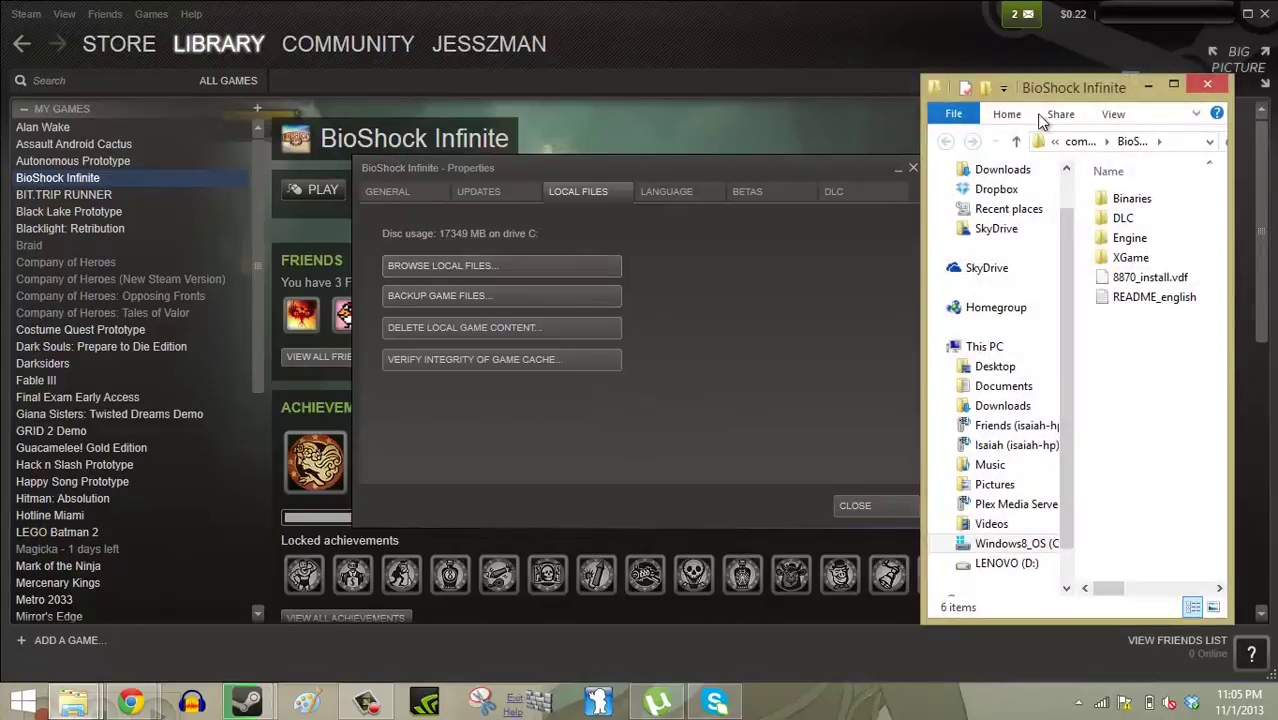
pyautogui.moveTo(1042, 97); pyautogui.dragTo(1277, 30)
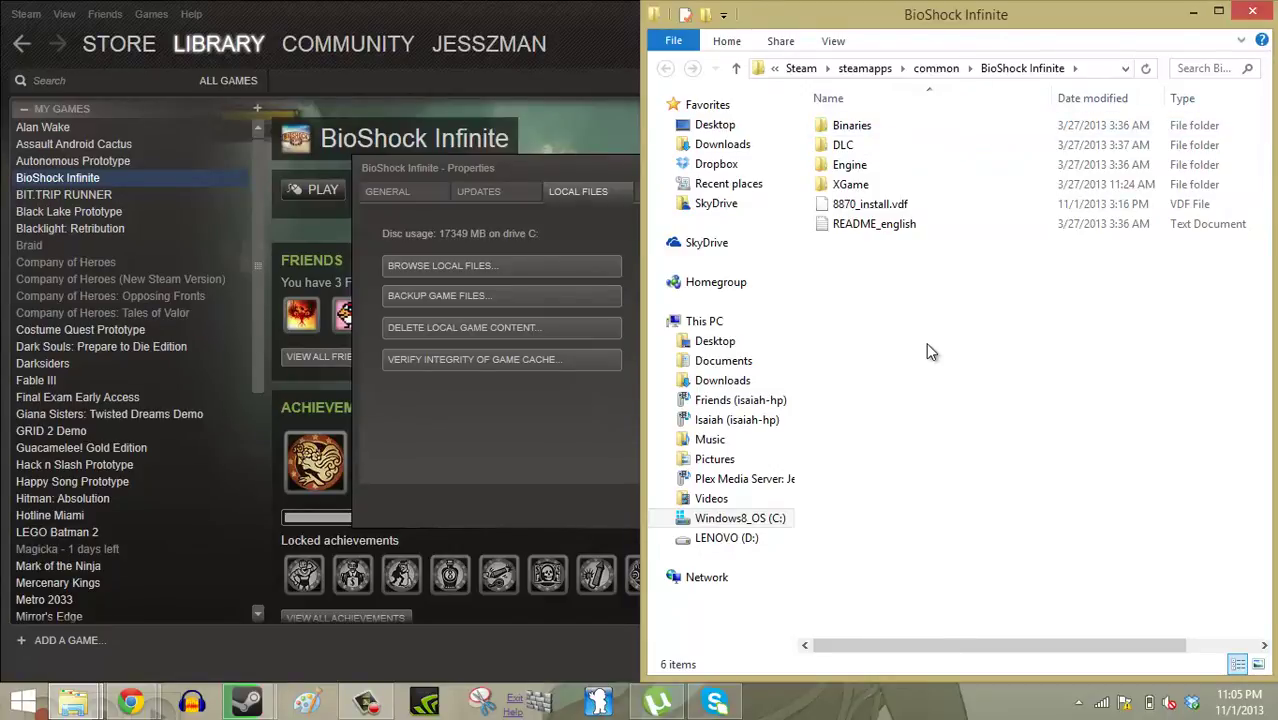
# - In the game's Binaries\Win32 folder, delete both x360ce files, x360ce.sample and xinput1_3.dll
pyautogui.doubleClick(882, 125)
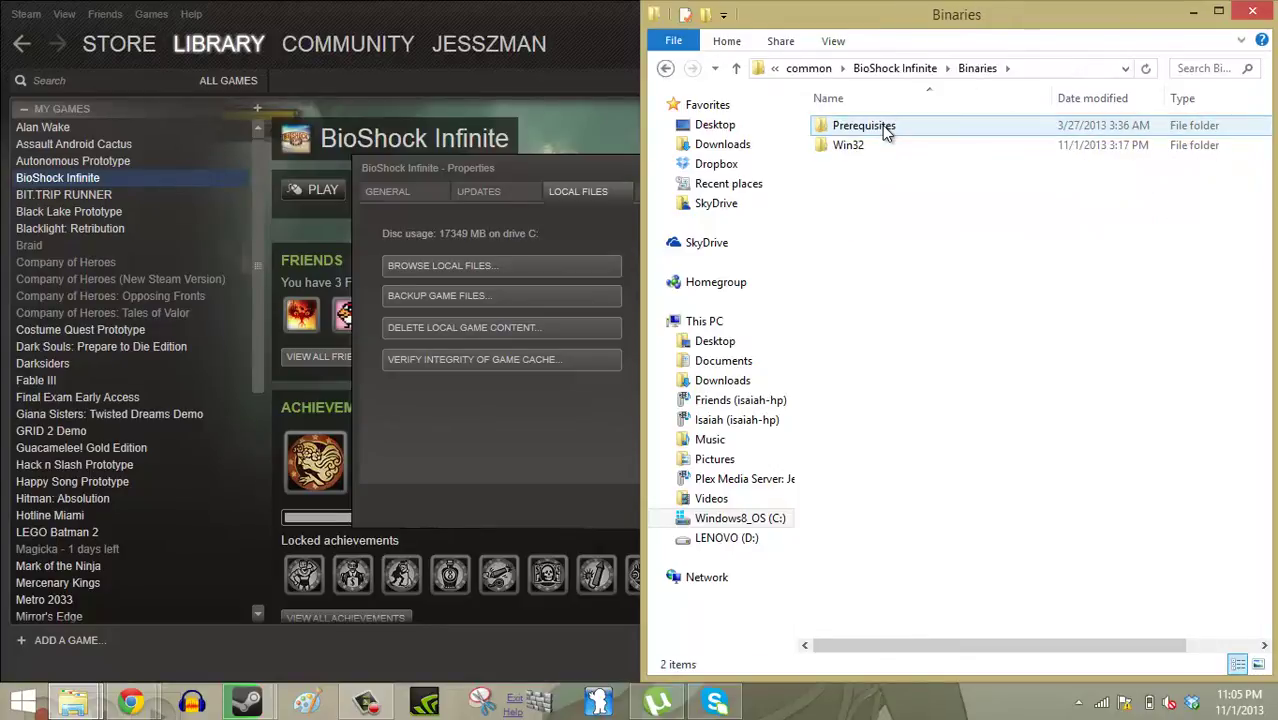
pyautogui.click(892, 147)
pyautogui.doubleClick(892, 147)
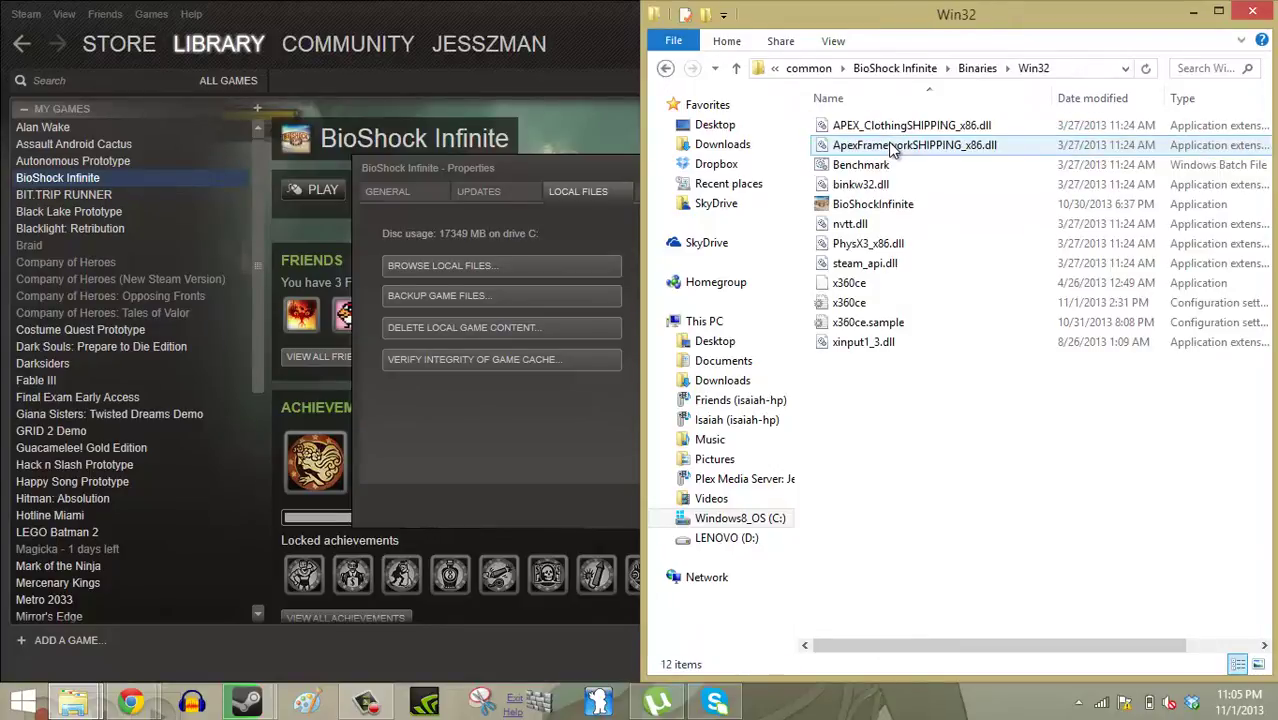
pyautogui.click(889, 215)
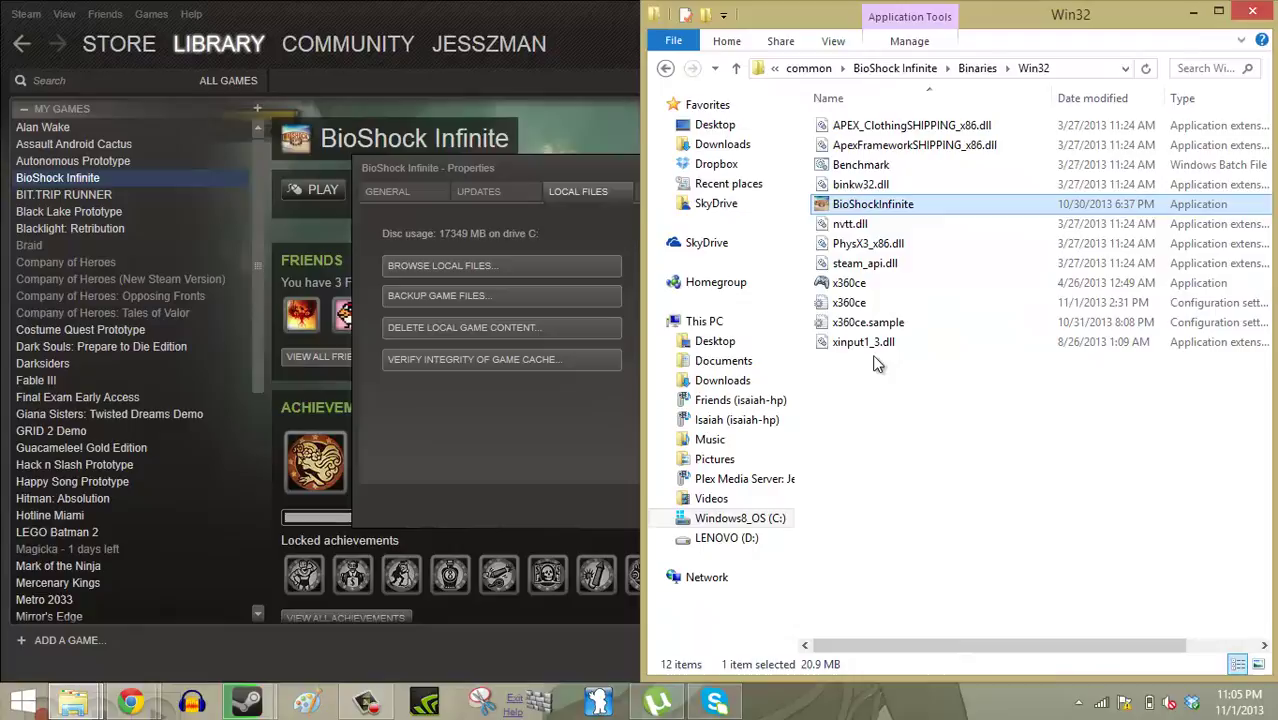
pyautogui.moveTo(872, 356); pyautogui.dragTo(874, 279)
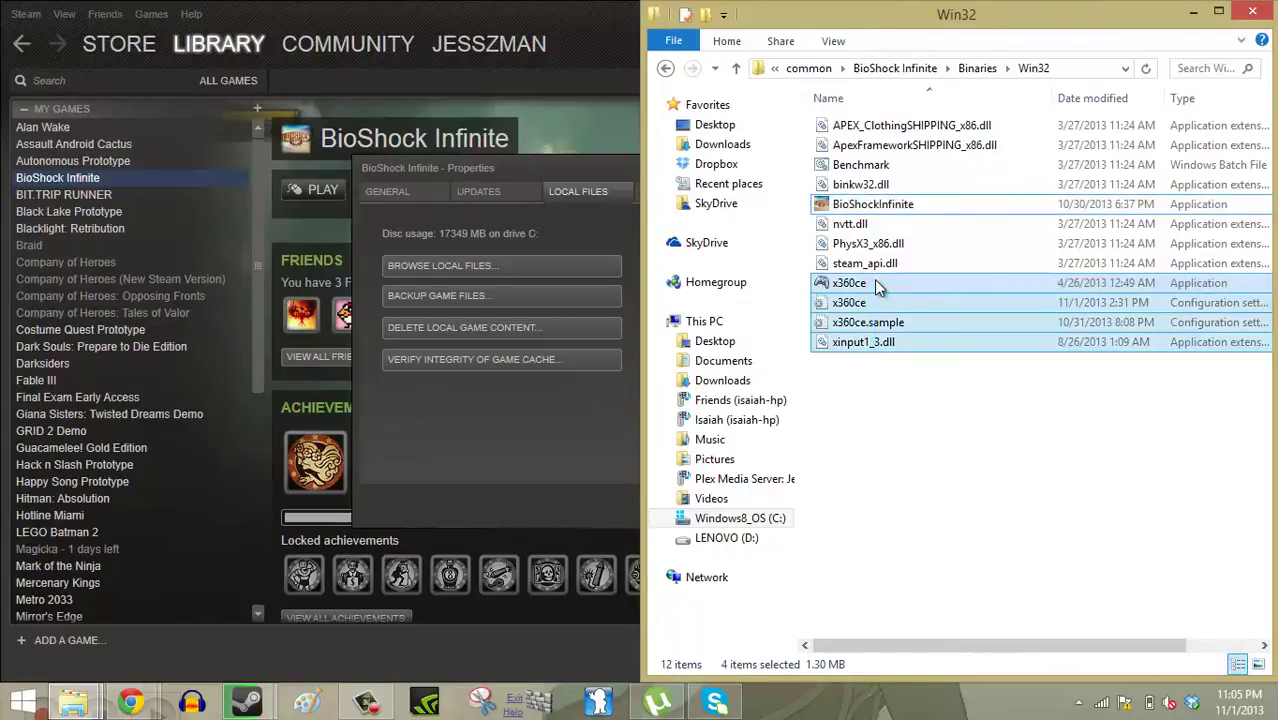
pyautogui.press('Delete')
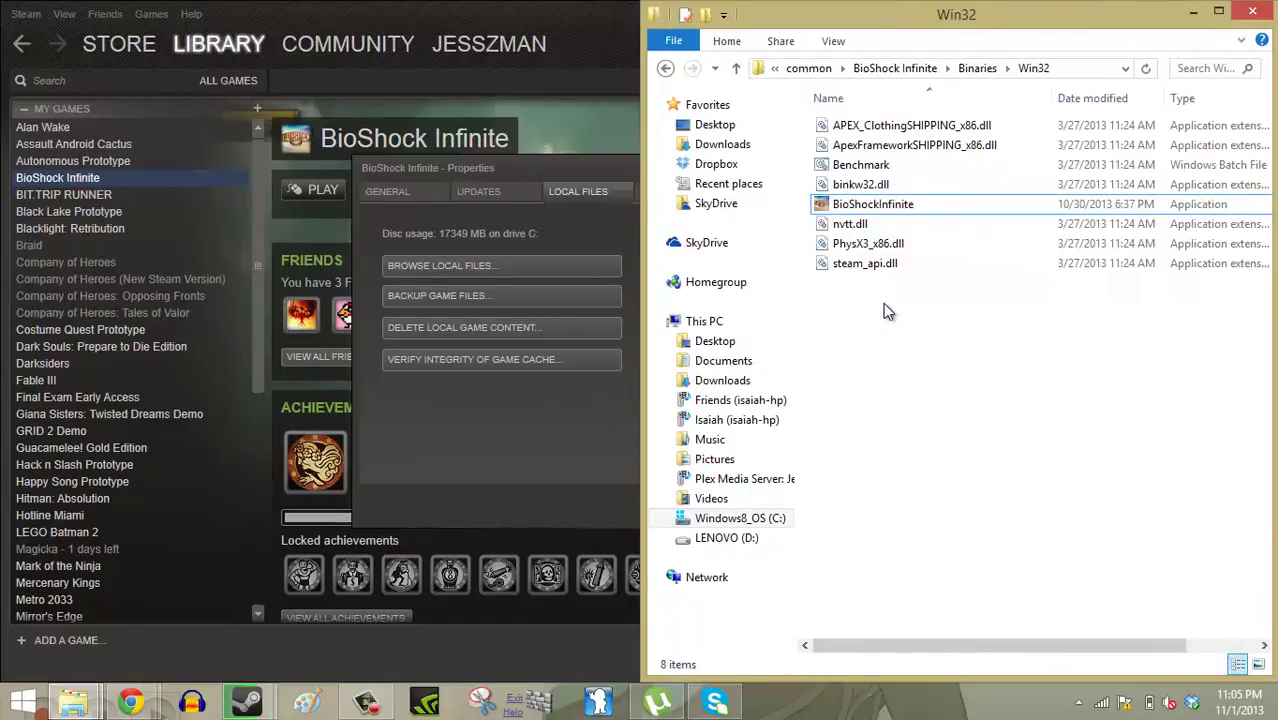
# - Copy the x360ce application from the DualShock 4 Things\x360ce folder into the game's Win32 folder
pyautogui.click(110, 627)
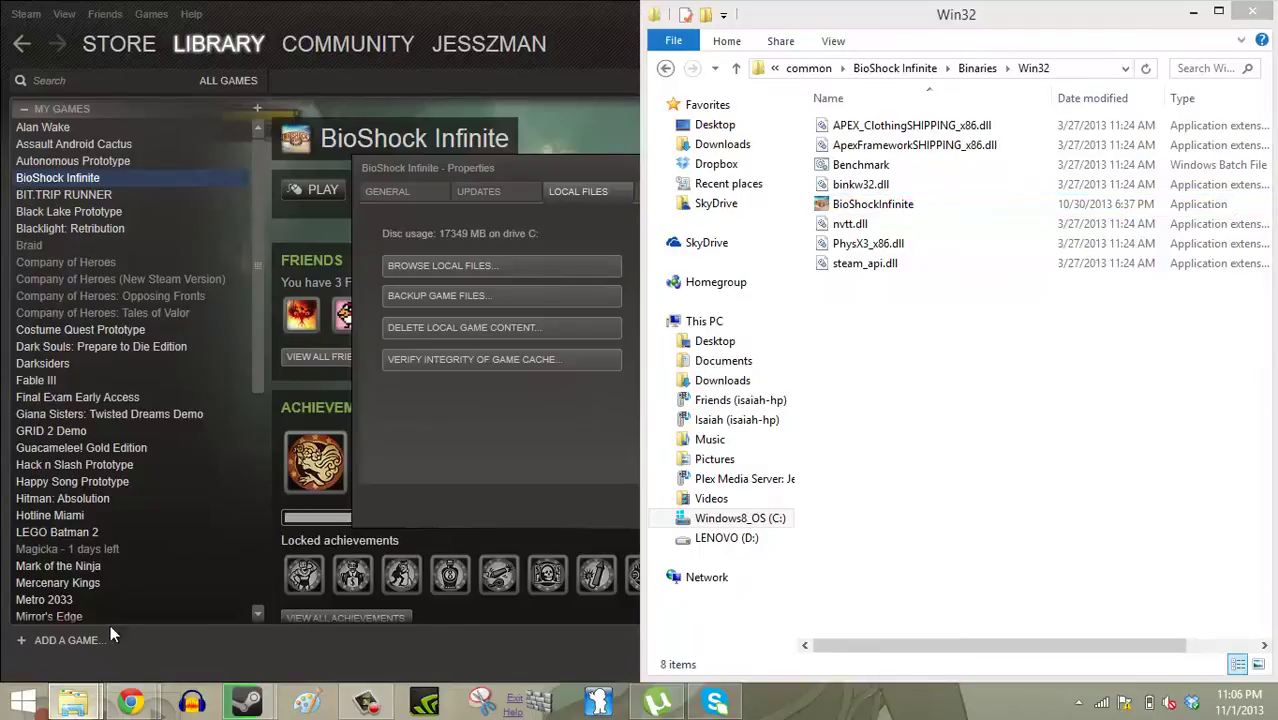
pyautogui.click(72, 703)
pyautogui.click(150, 586)
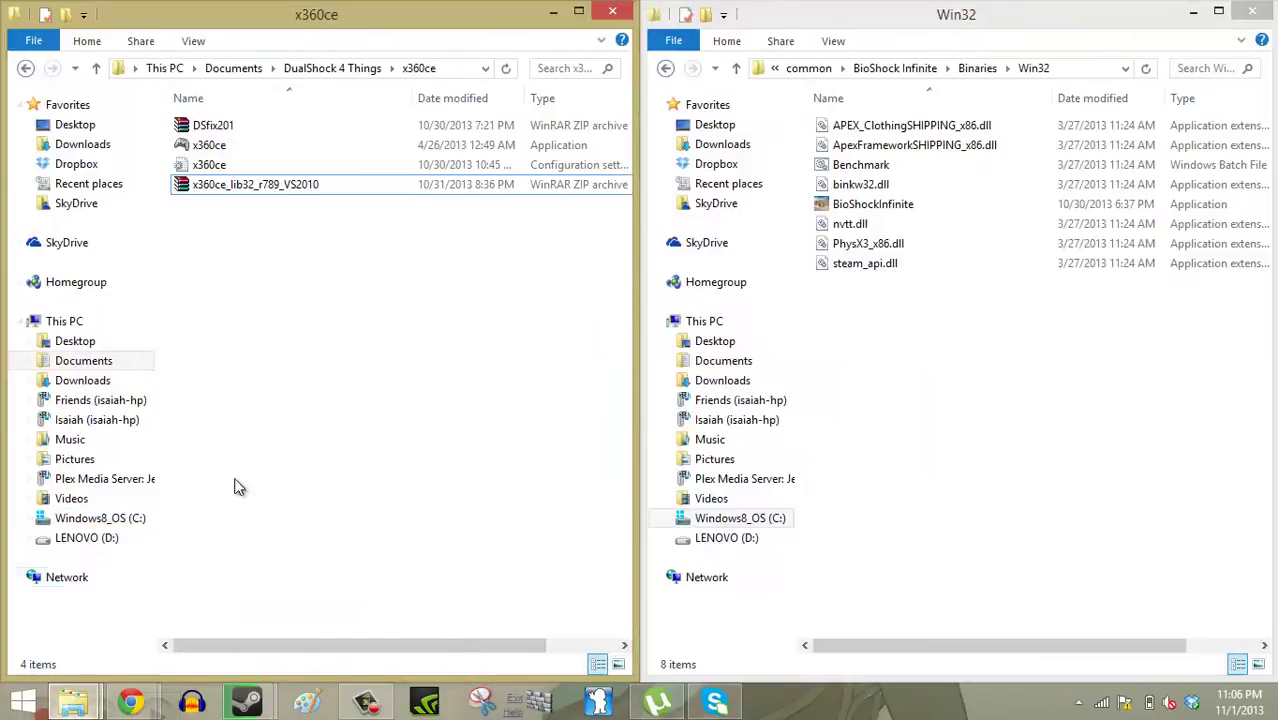
pyautogui.click(379, 152)
pyautogui.moveTo(379, 158); pyautogui.dragTo(978, 354)
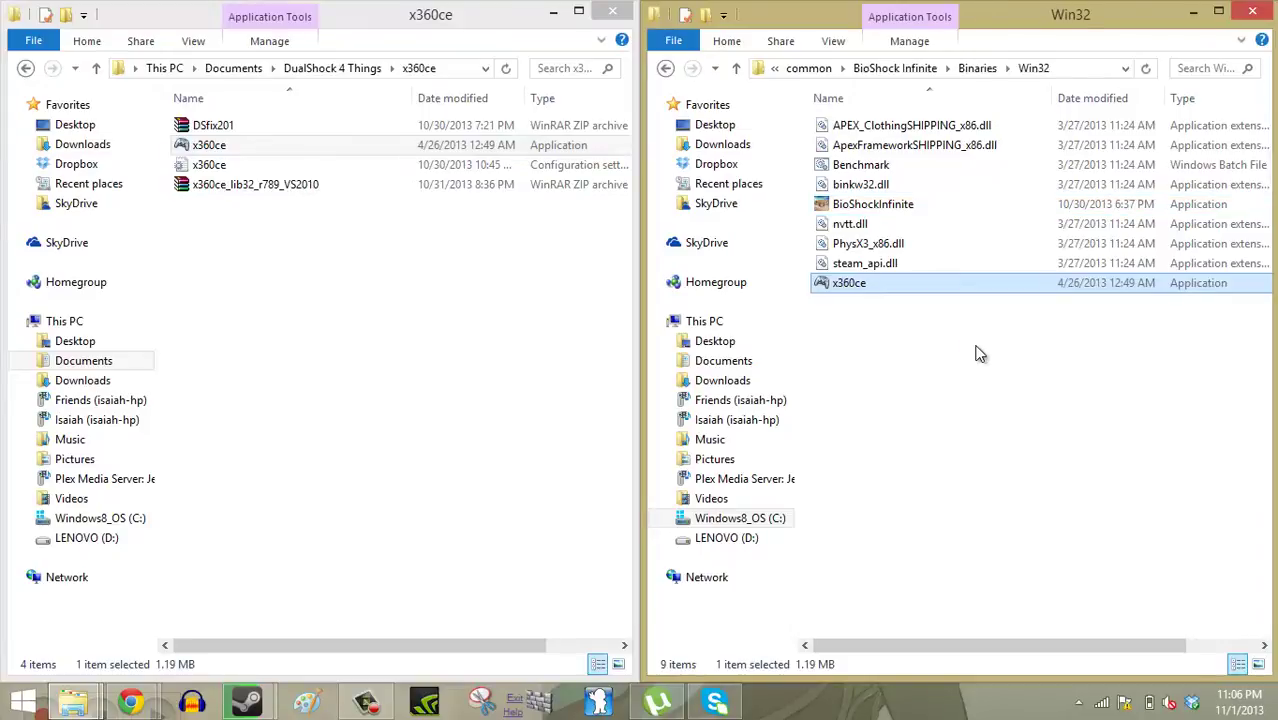
# - Launch x360ce from the Win32 folder and let it create the missing x360ce.ini and xinput1_3.dll files
pyautogui.doubleClick(909, 292)
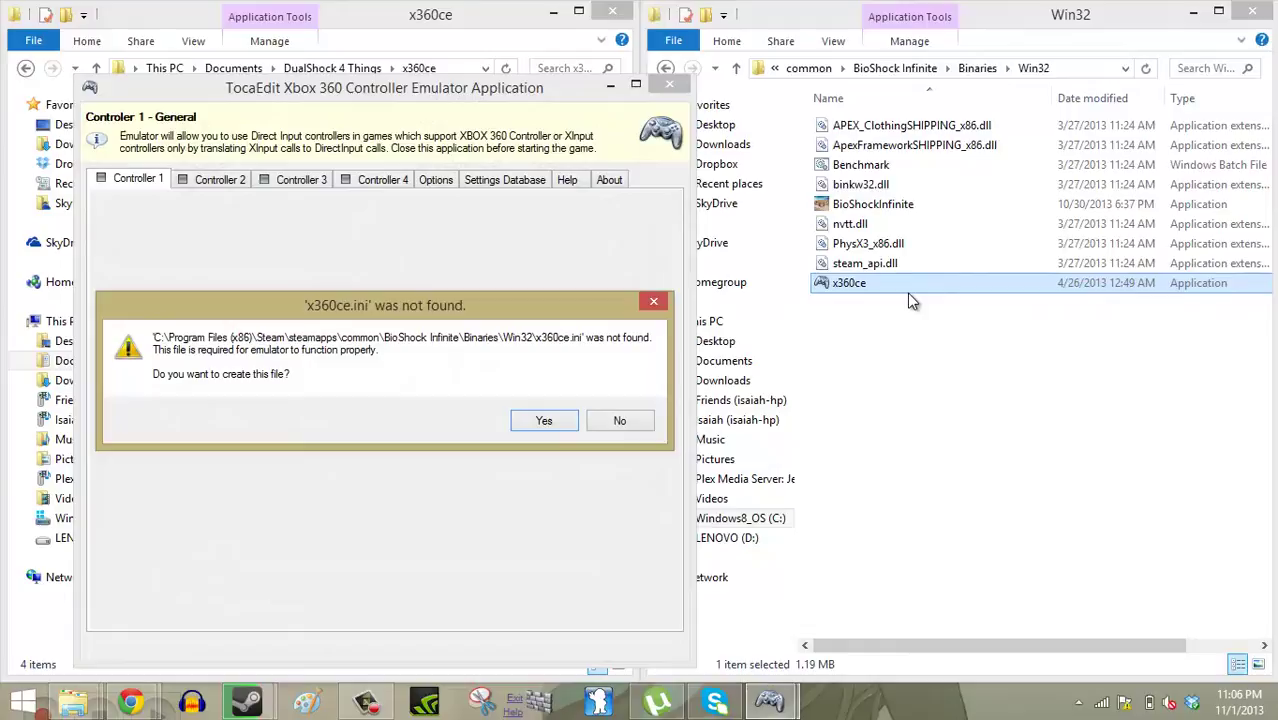
pyautogui.click(548, 421)
pyautogui.click(548, 421)
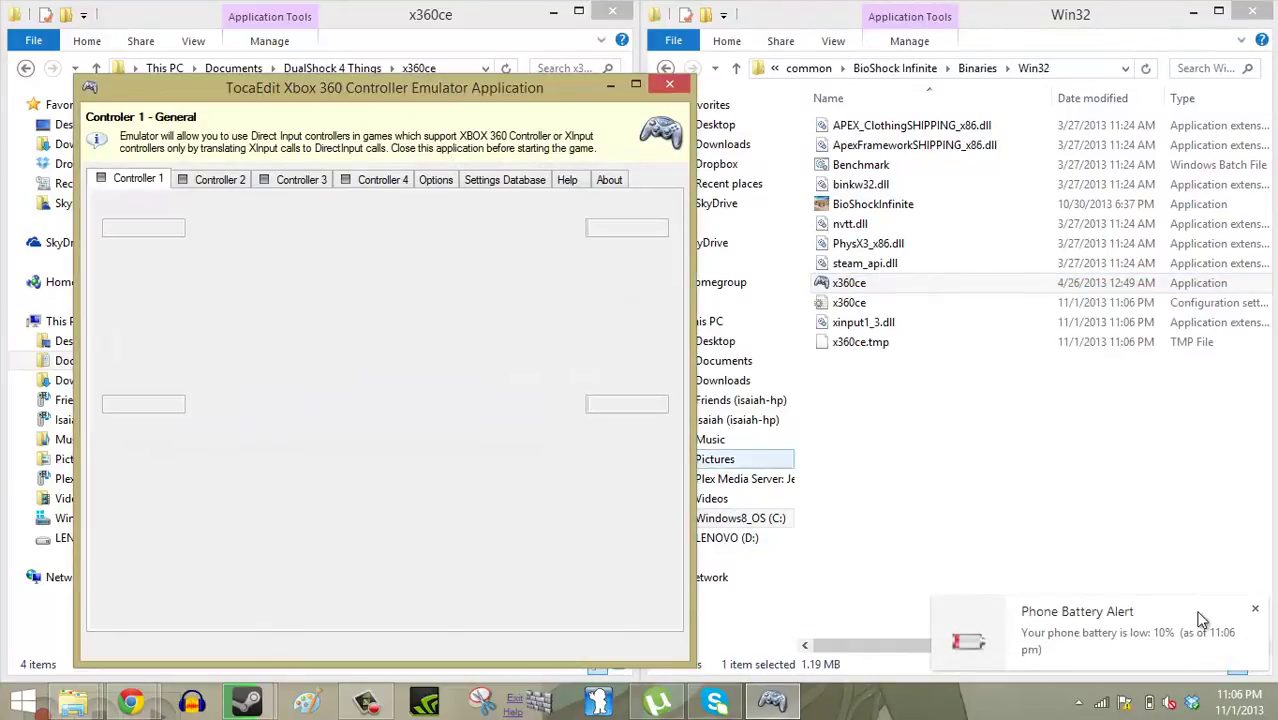
# - Dismiss the phone battery alert and load settings for the new Wireless Controller using the automatic search, including the Internet
pyautogui.click(1255, 609)
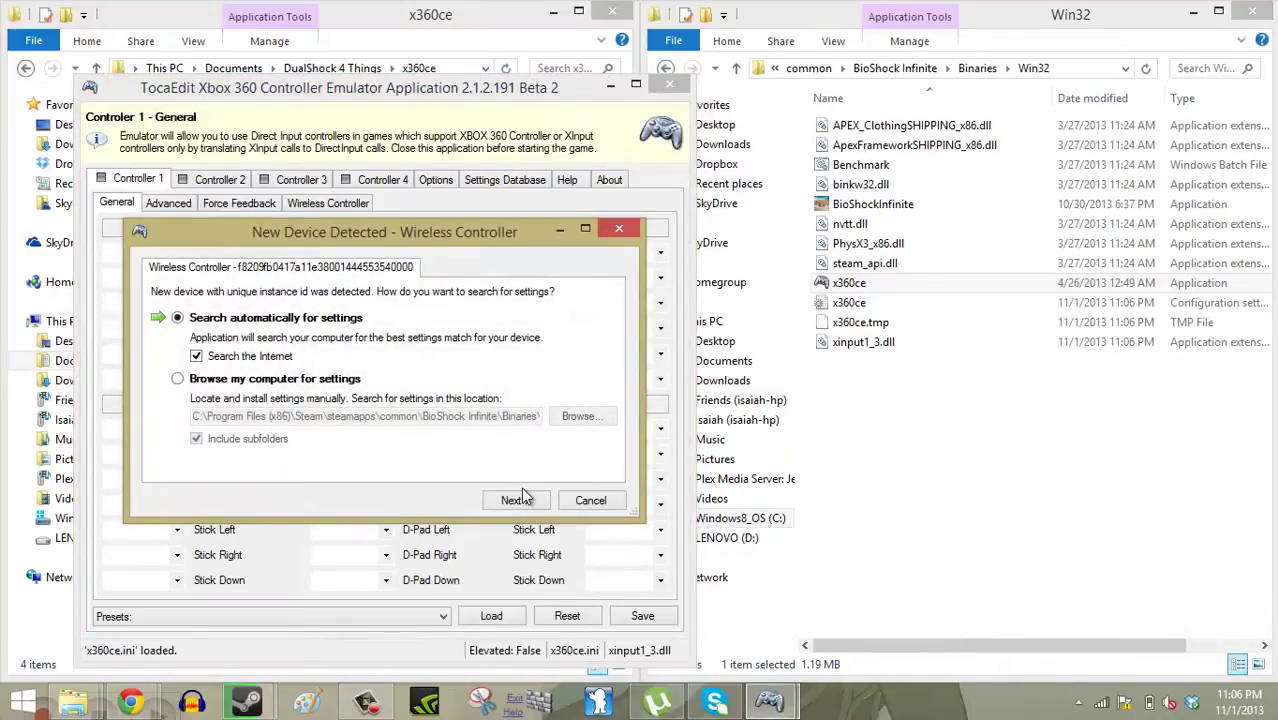
pyautogui.click(526, 498)
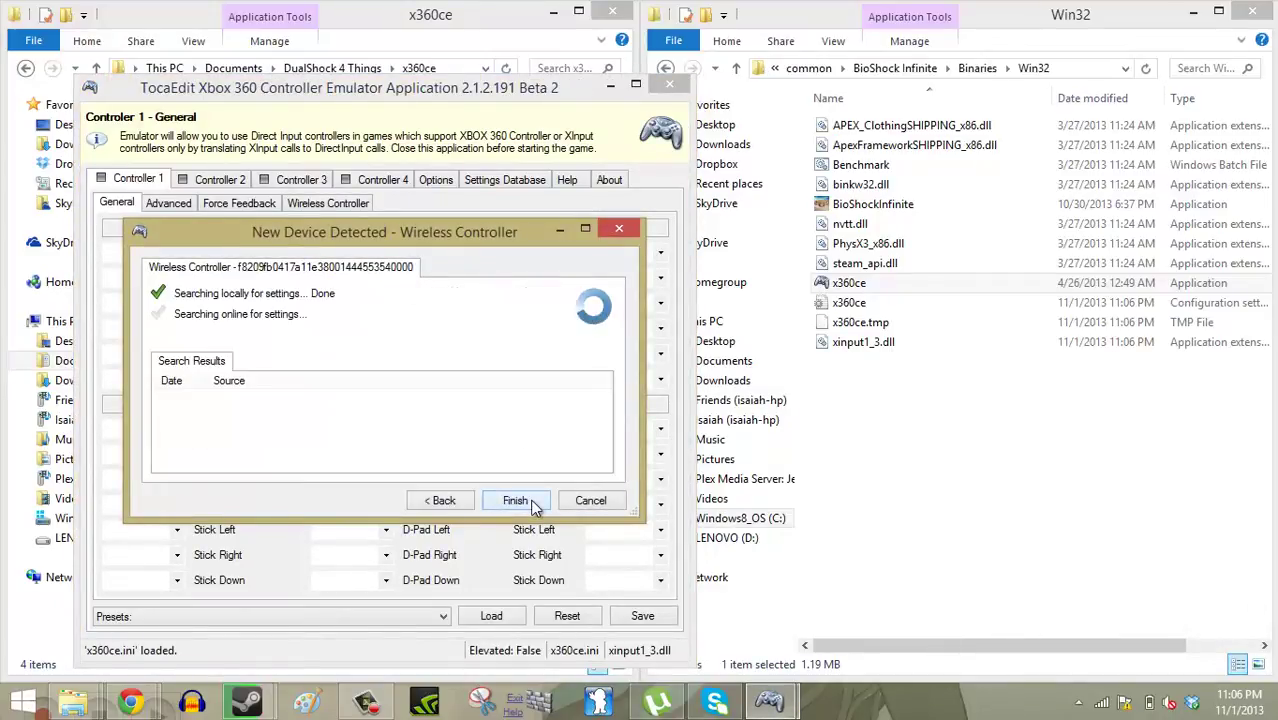
pyautogui.click(515, 500)
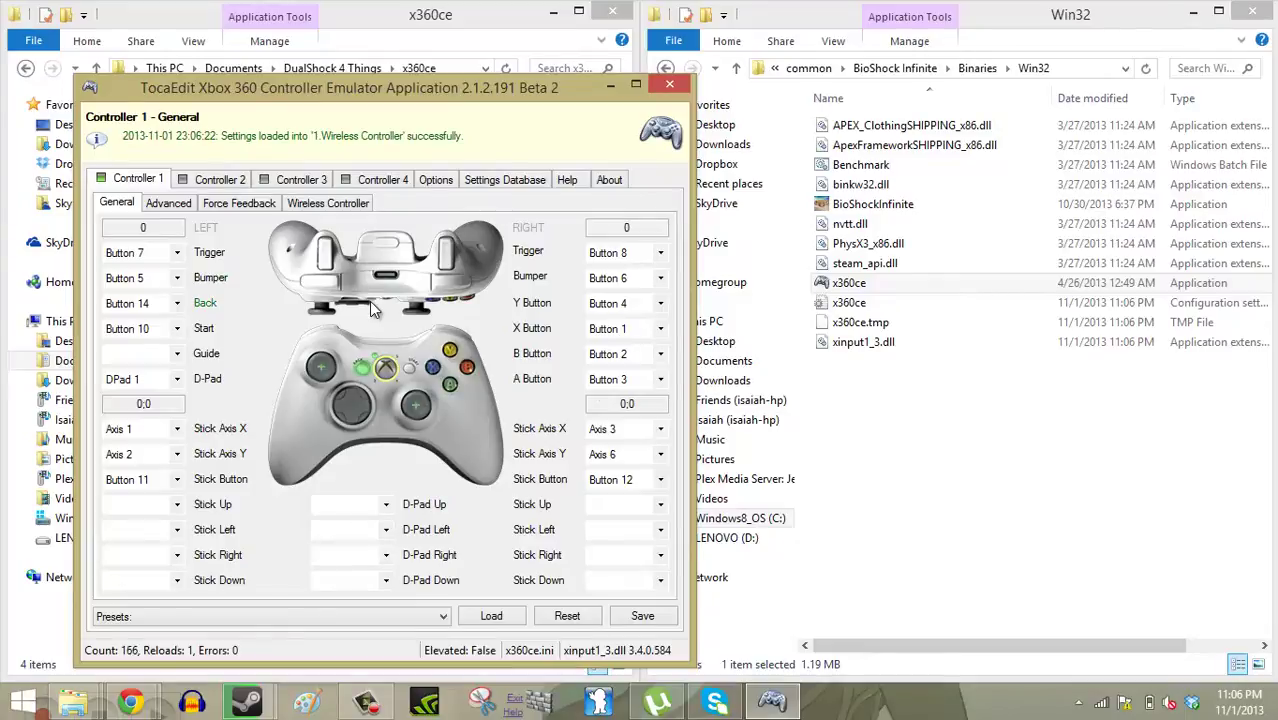
# - Load the Logitech Cordless RumblePad 2 preset for Controller 1, save the settings and close x360ce
pyautogui.click(282, 619)
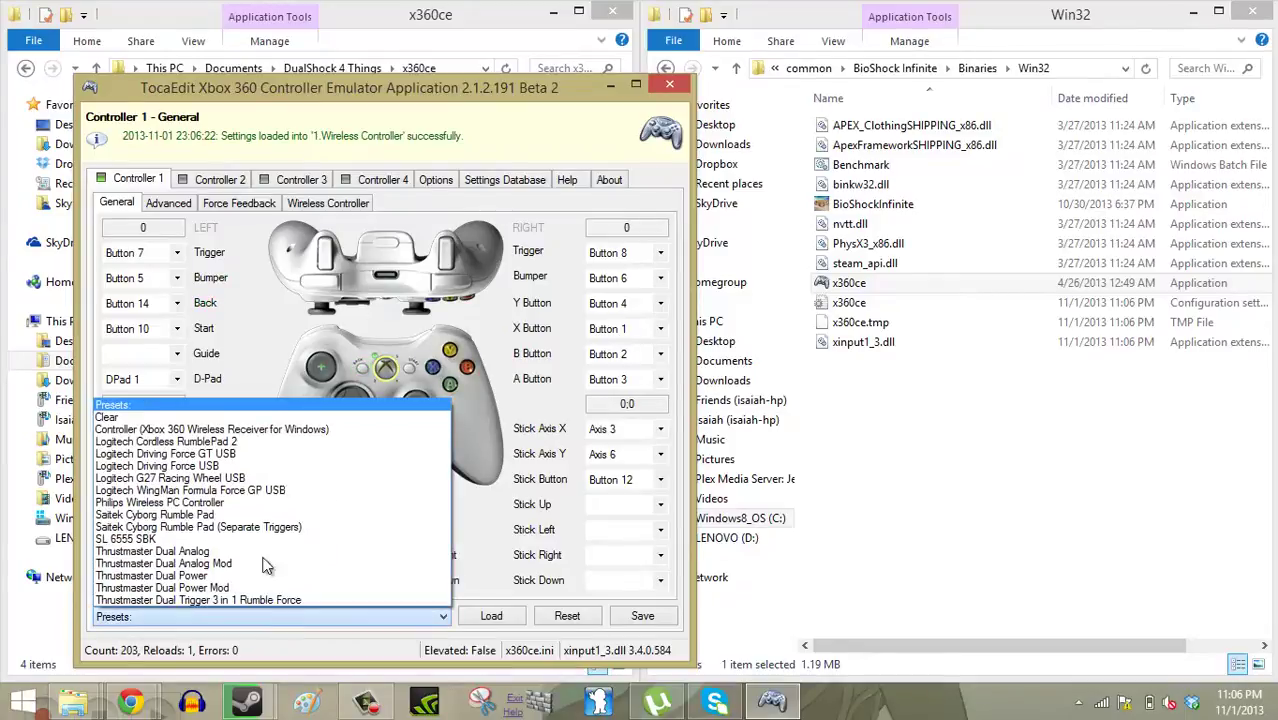
pyautogui.click(281, 443)
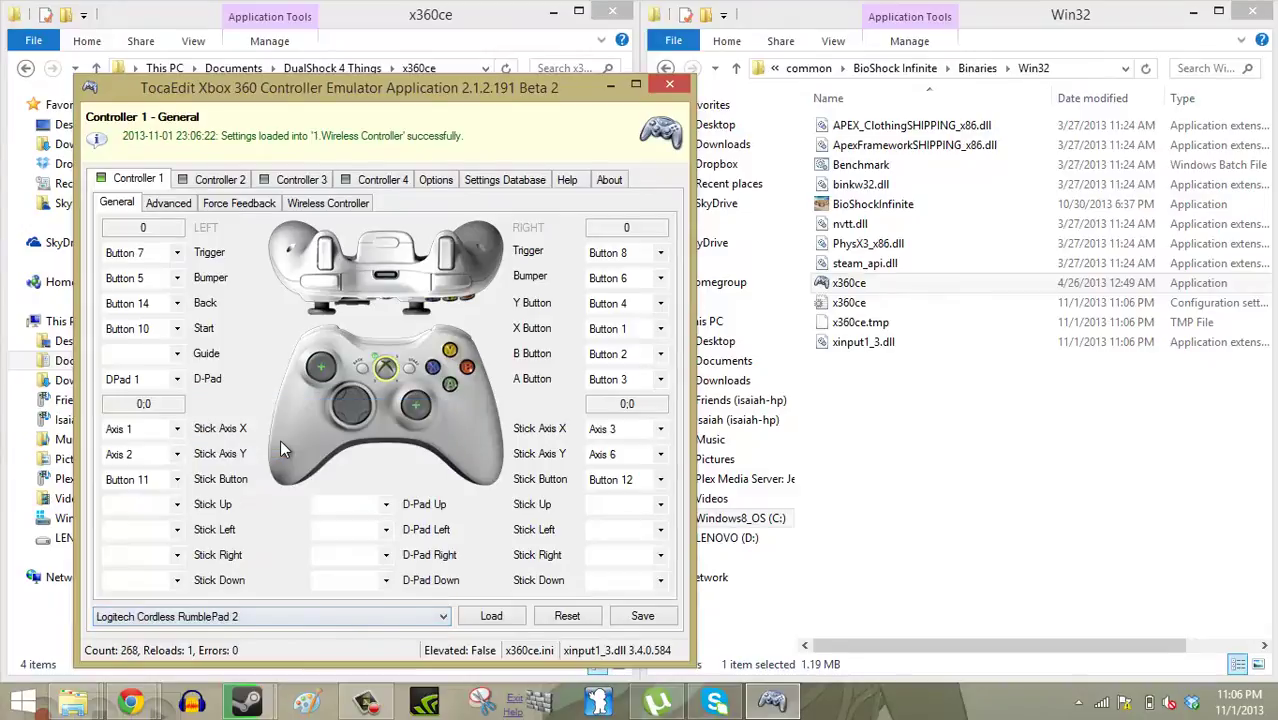
pyautogui.click(484, 617)
pyautogui.click(650, 616)
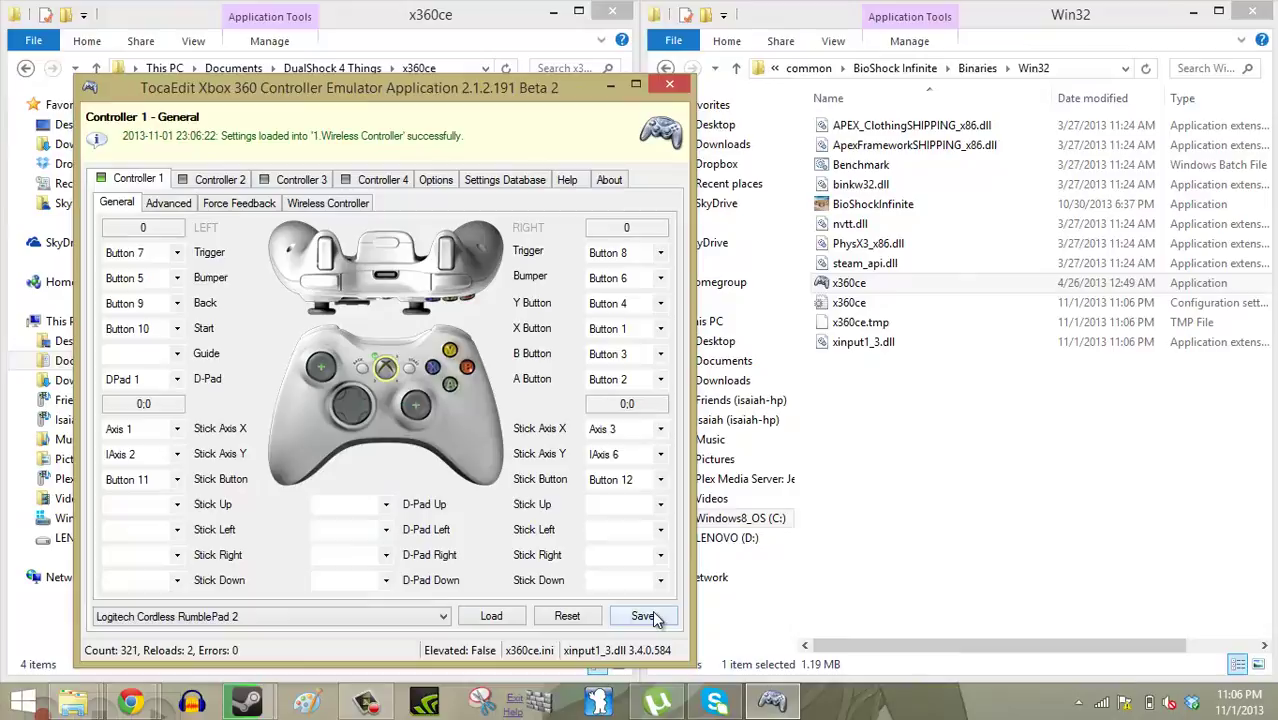
pyautogui.click(669, 84)
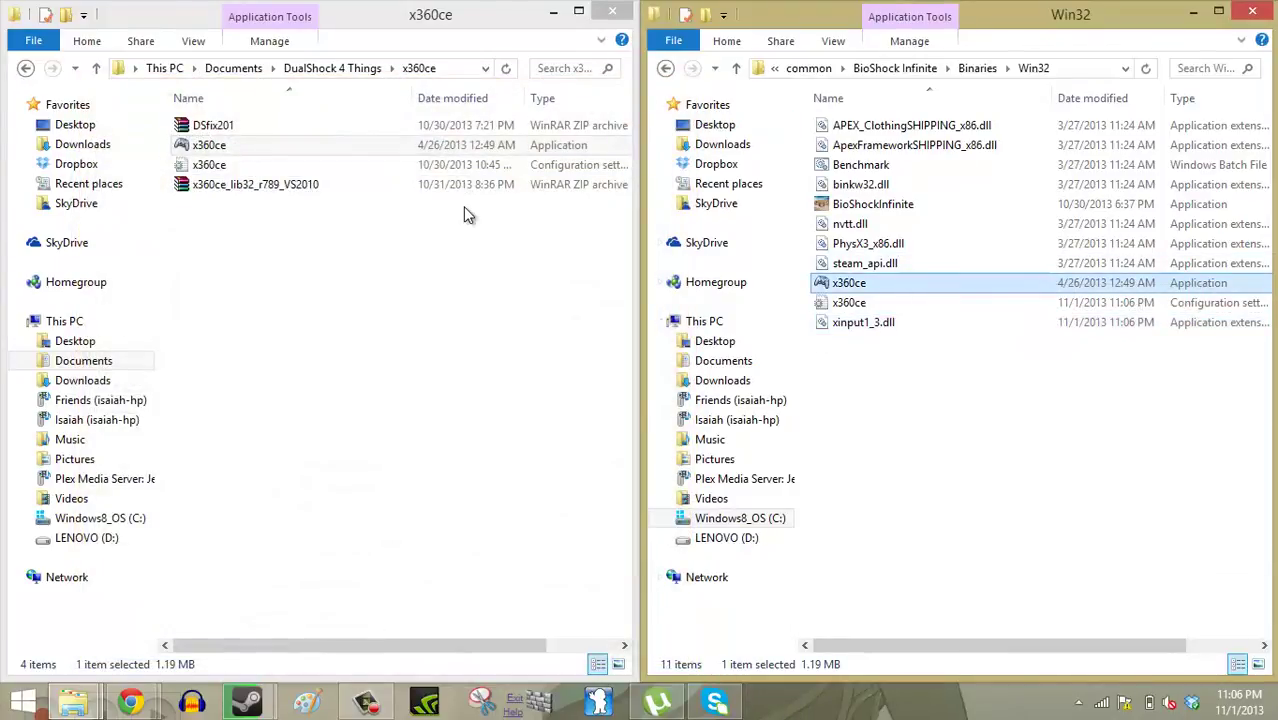
# - Copy x360ce.gdb and xinput1_3.dll from the x360ce_lib32_r789_VS2010 archive into the game's Win32 folder, replacing the existing DLL
pyautogui.click(285, 188)
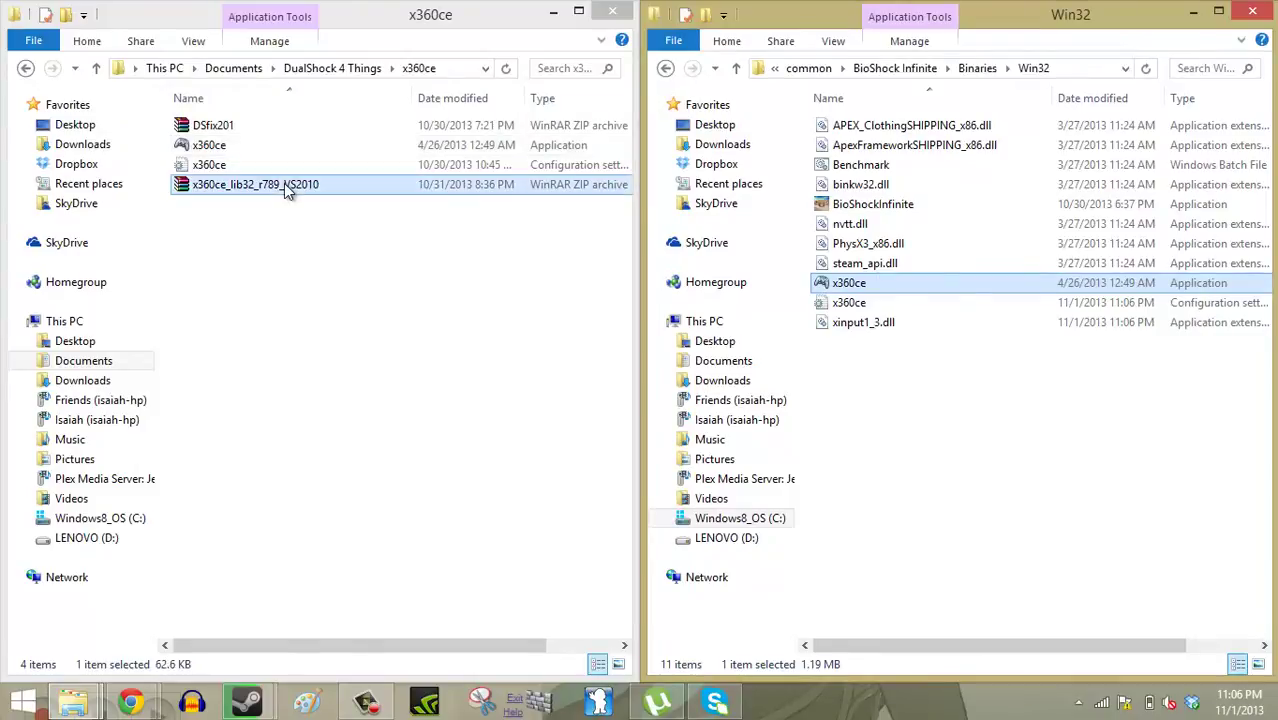
pyautogui.doubleClick(284, 183)
pyautogui.click(139, 344)
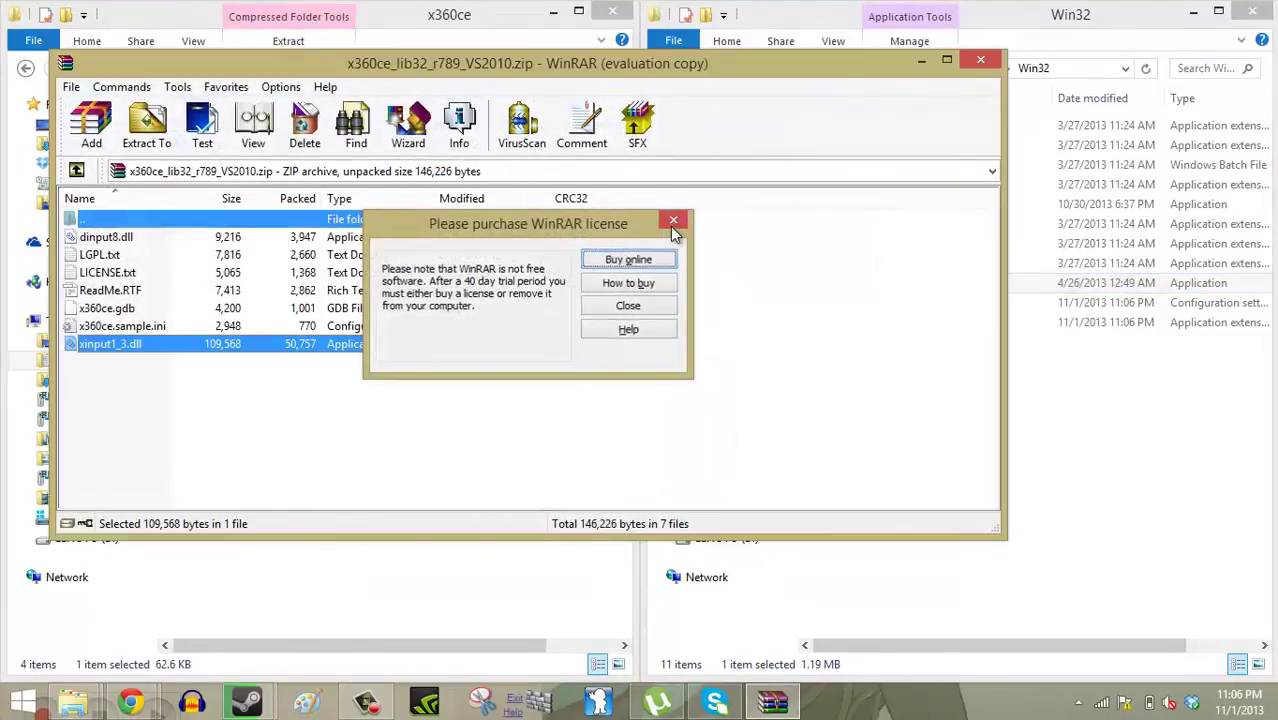
pyautogui.click(672, 224)
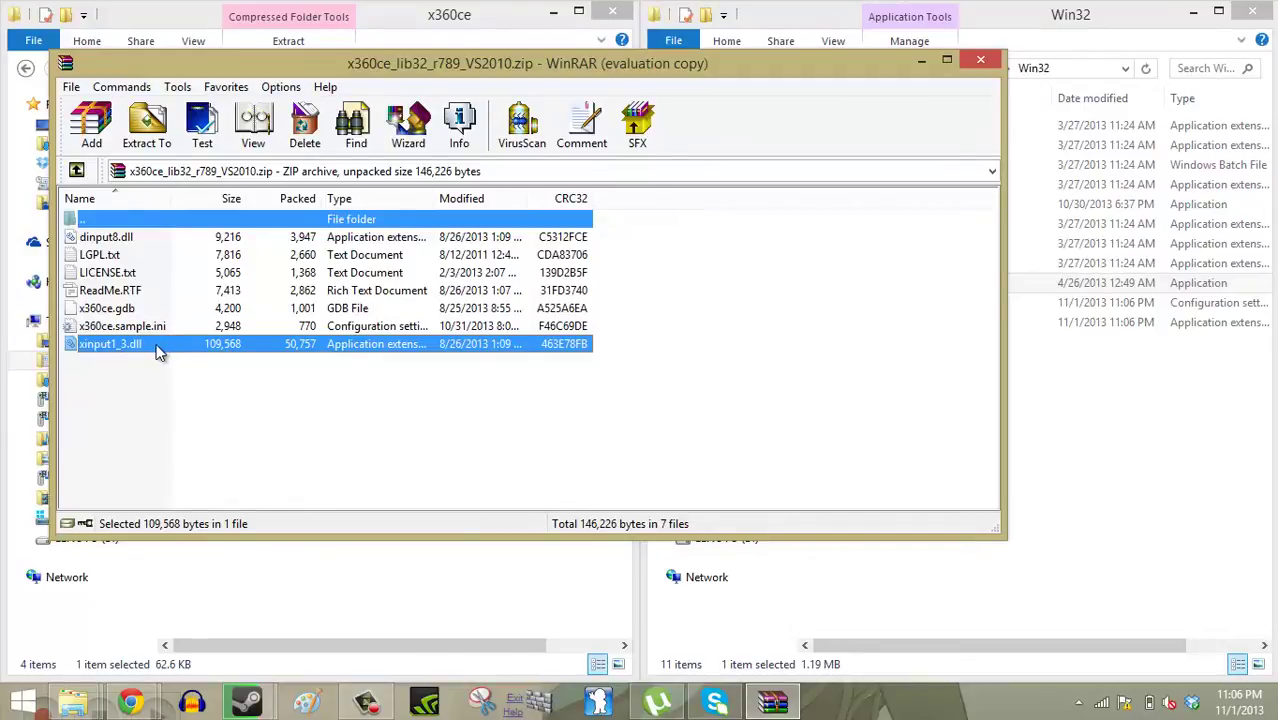
pyautogui.keyDown('ctrl'); pyautogui.click(141, 312); pyautogui.keyUp('ctrl')
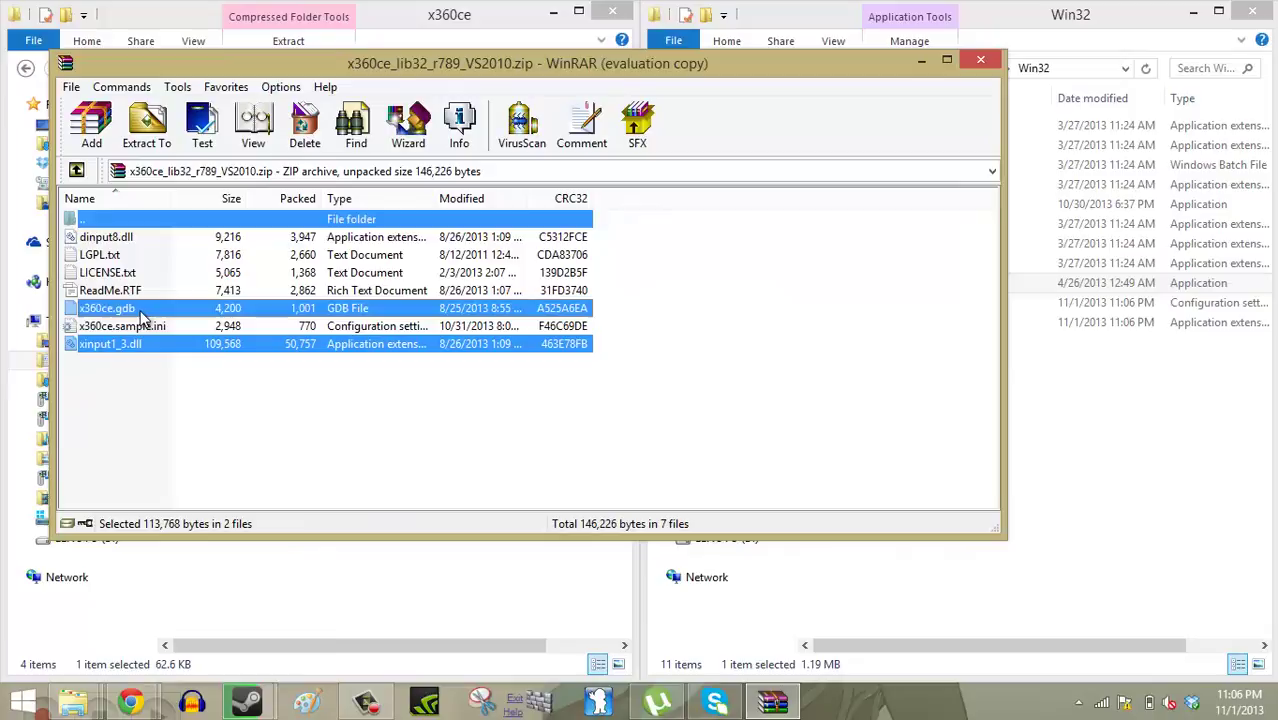
pyautogui.moveTo(141, 316); pyautogui.dragTo(1095, 375)
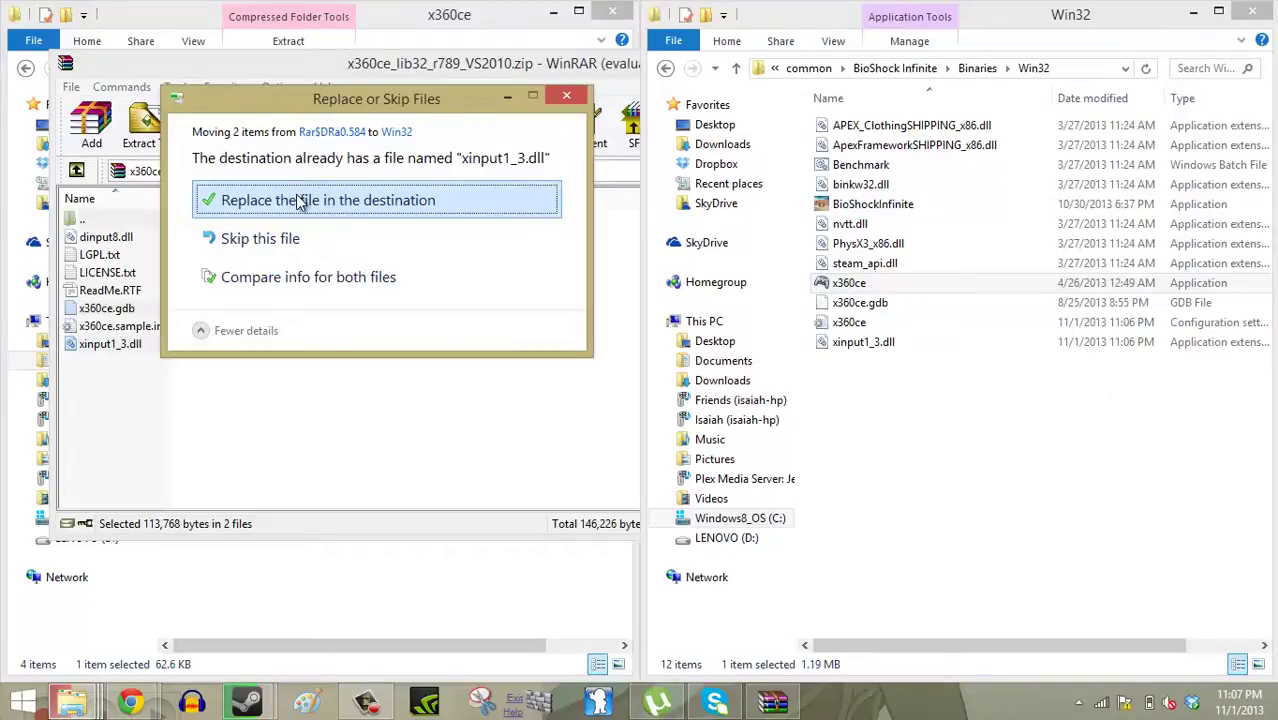
pyautogui.click(296, 192)
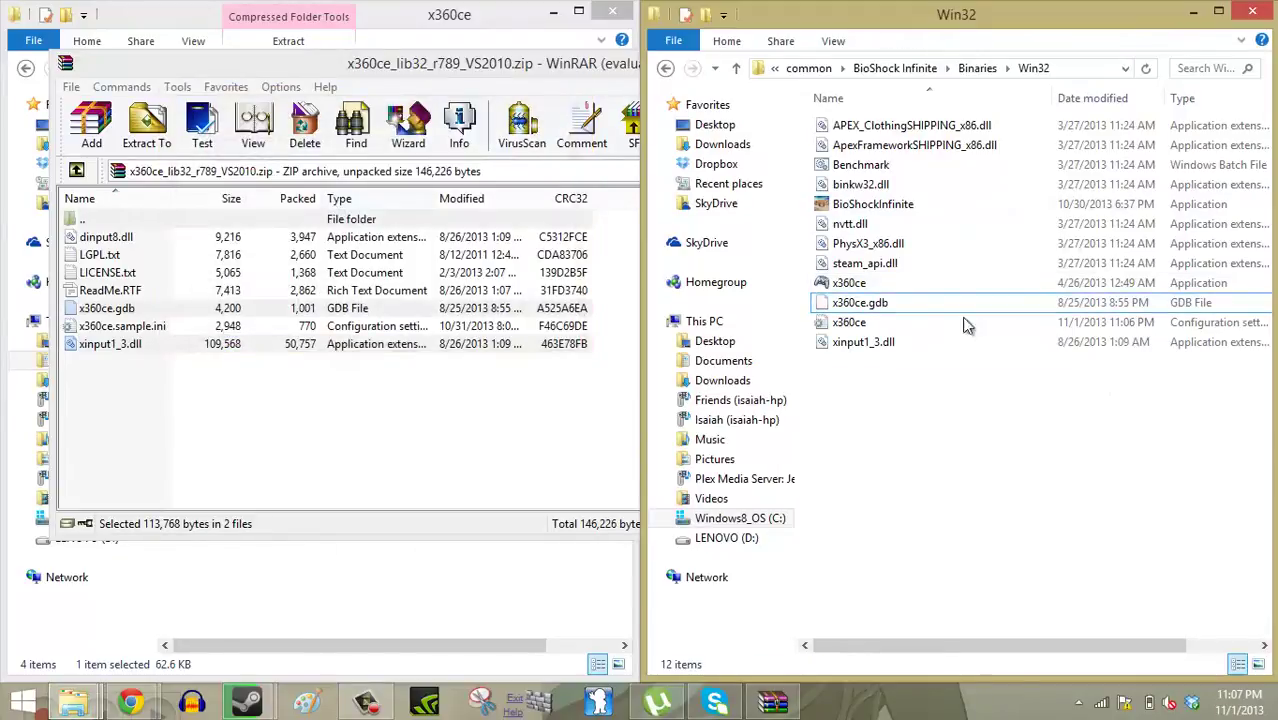
pyautogui.moveTo(927, 345)
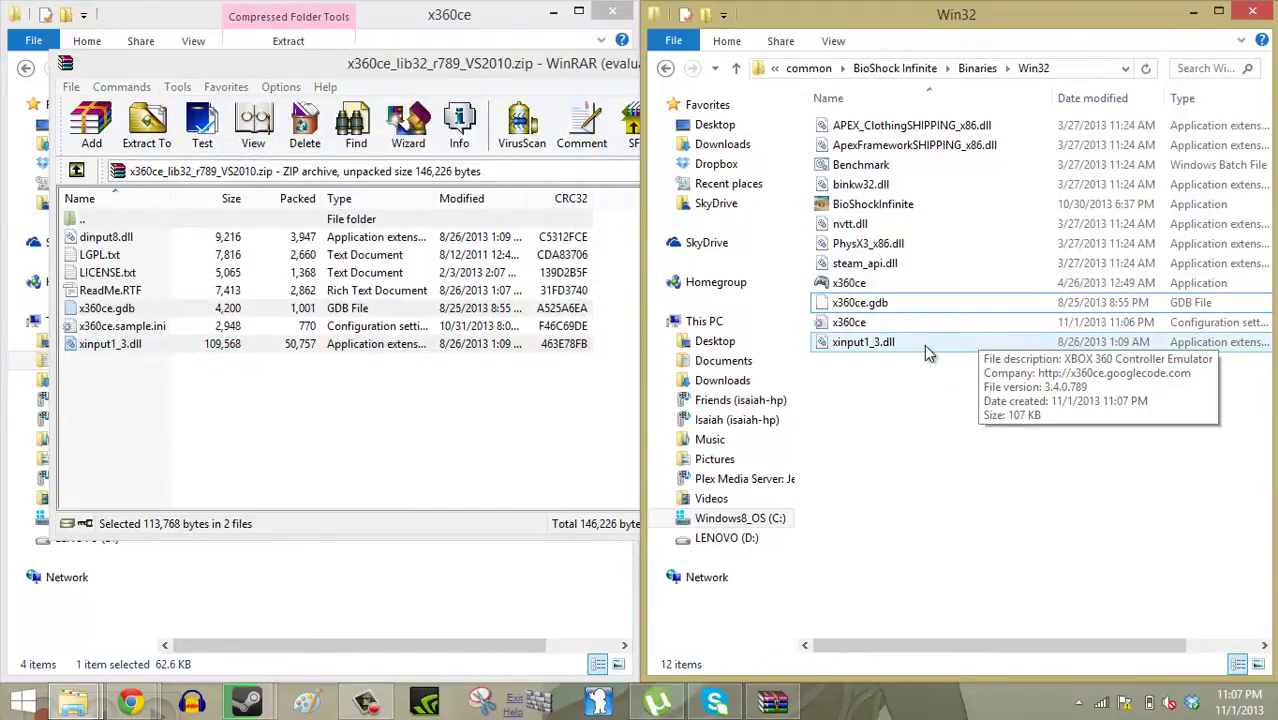
# - Open the Tomb Raider folder within Steam's common folder and locate its xinput9_1_0.dll file
pyautogui.moveTo(952, 218)
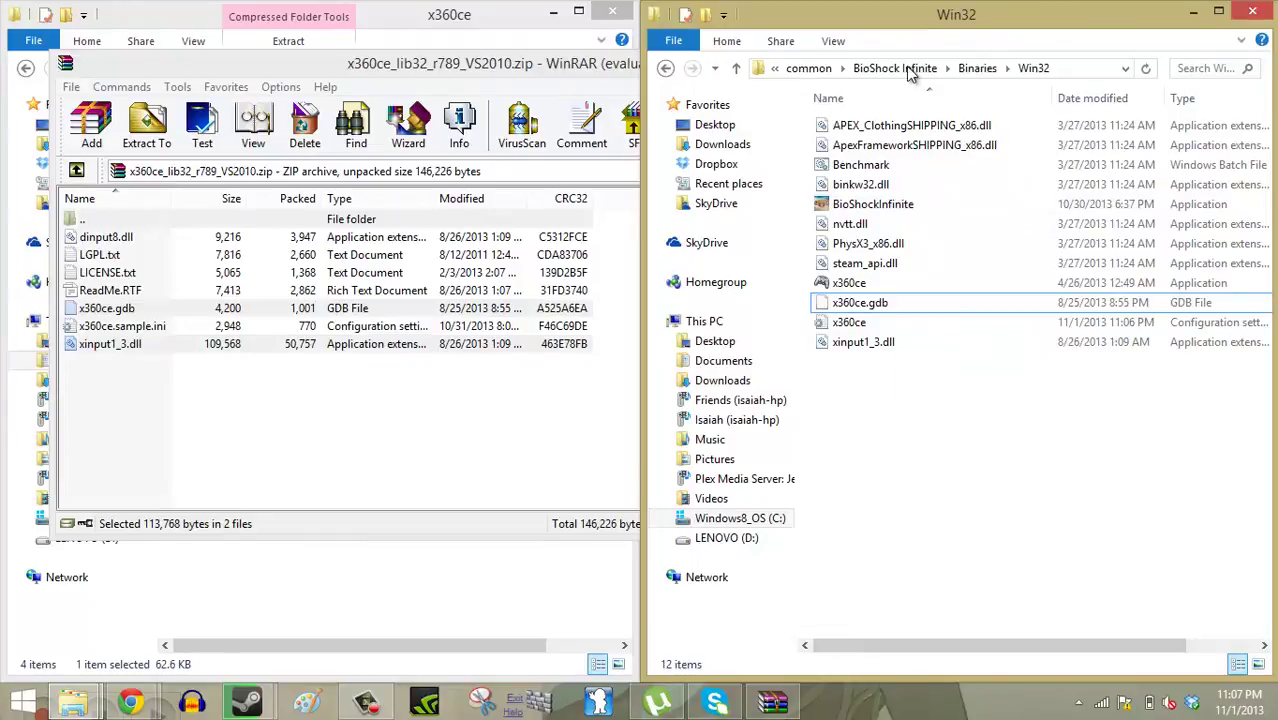
pyautogui.click(808, 68)
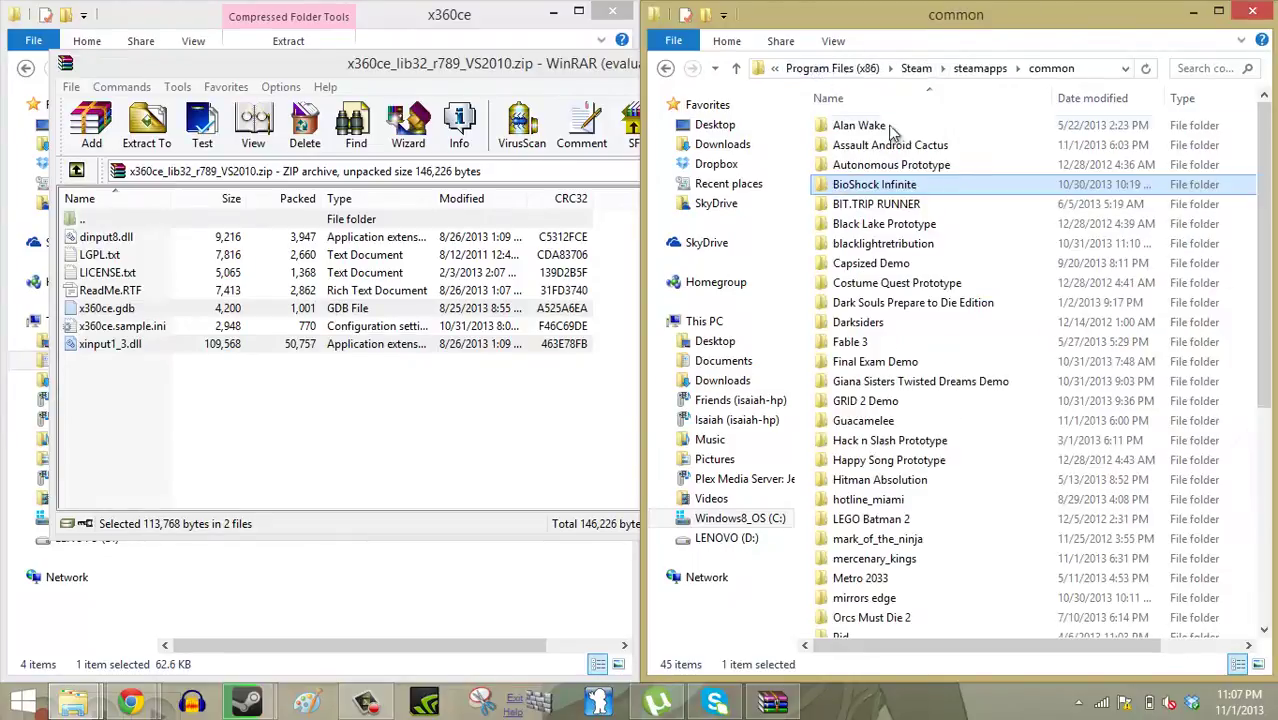
pyautogui.click(1019, 250)
pyautogui.scroll(-6, 1015, 250)
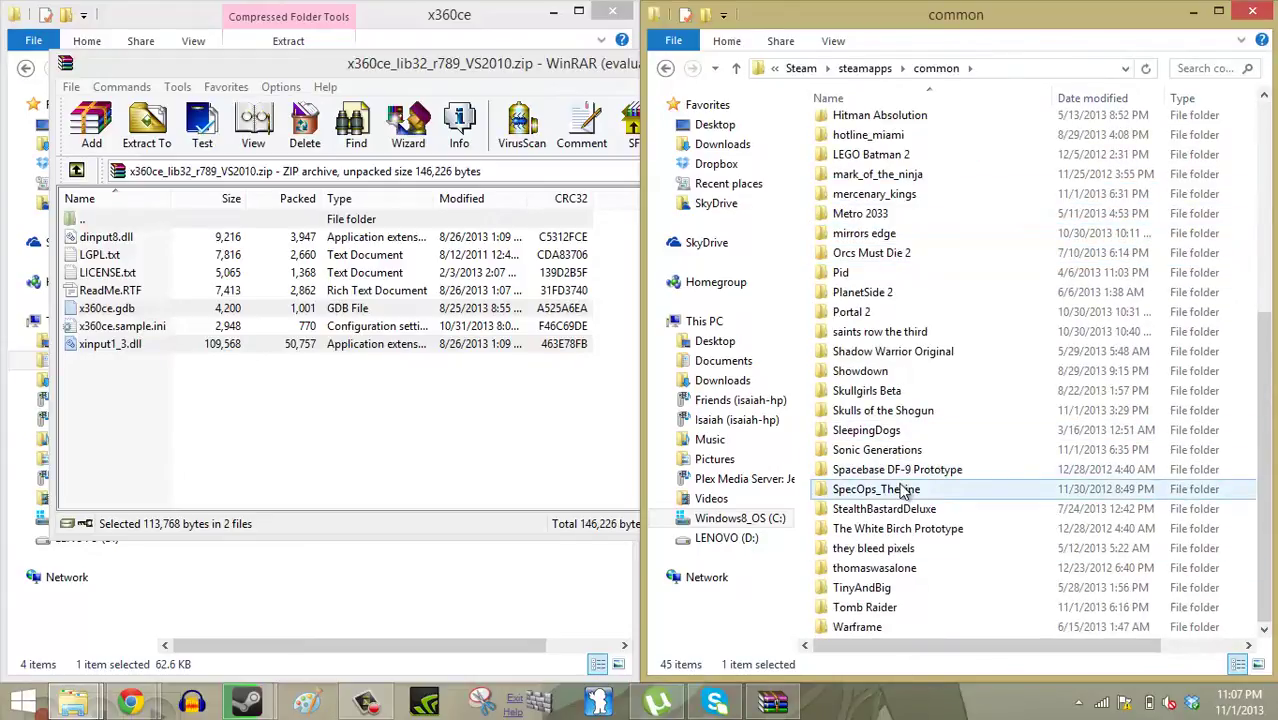
pyautogui.doubleClick(872, 607)
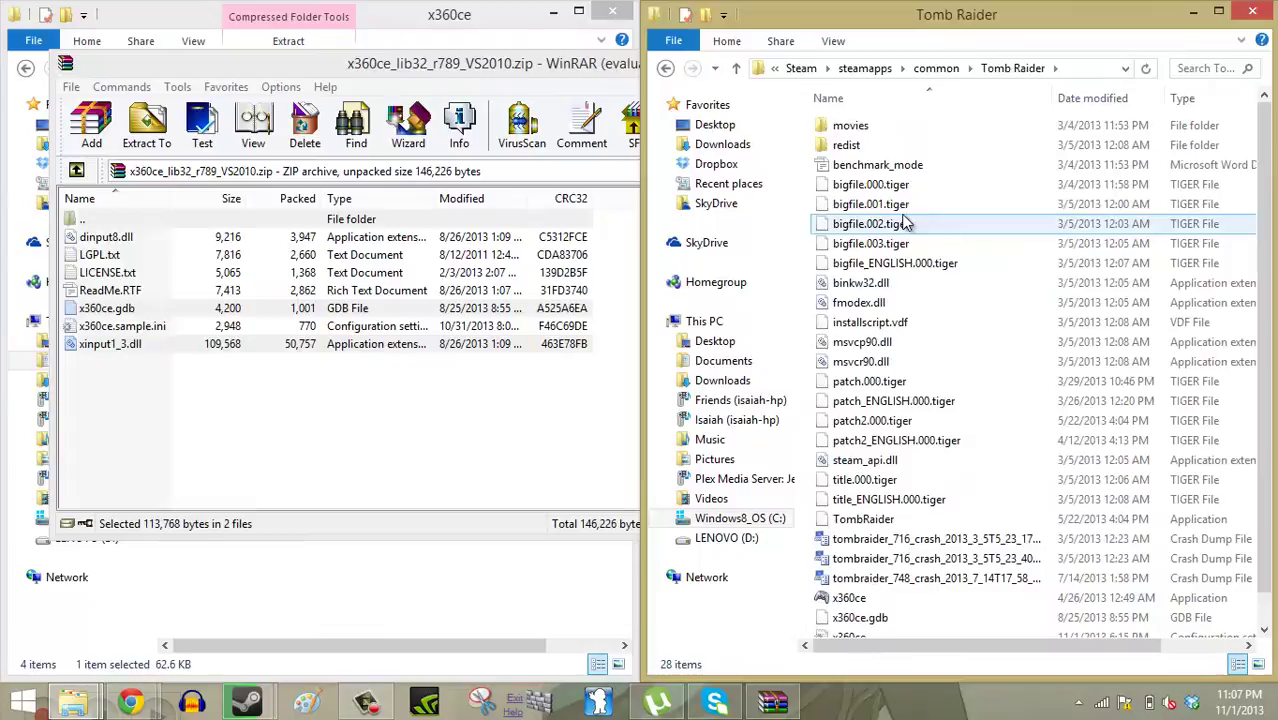
pyautogui.scroll(-1, 880, 224)
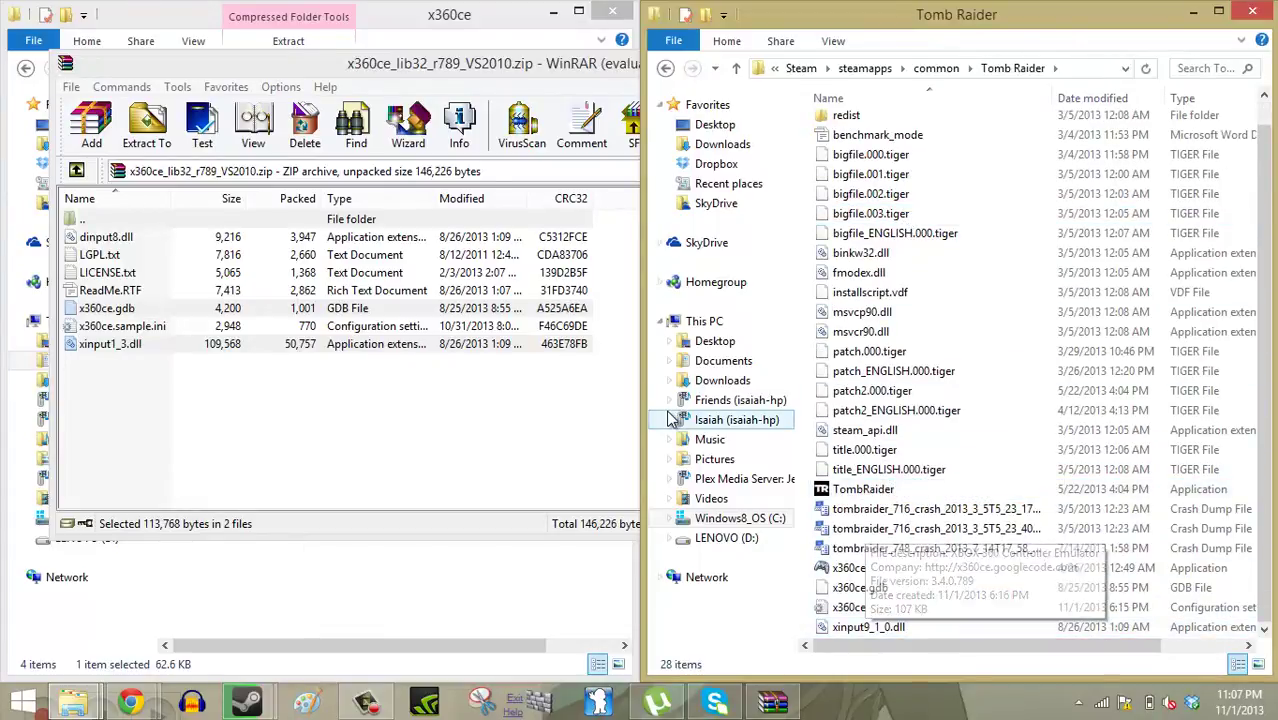
pyautogui.click(857, 628)
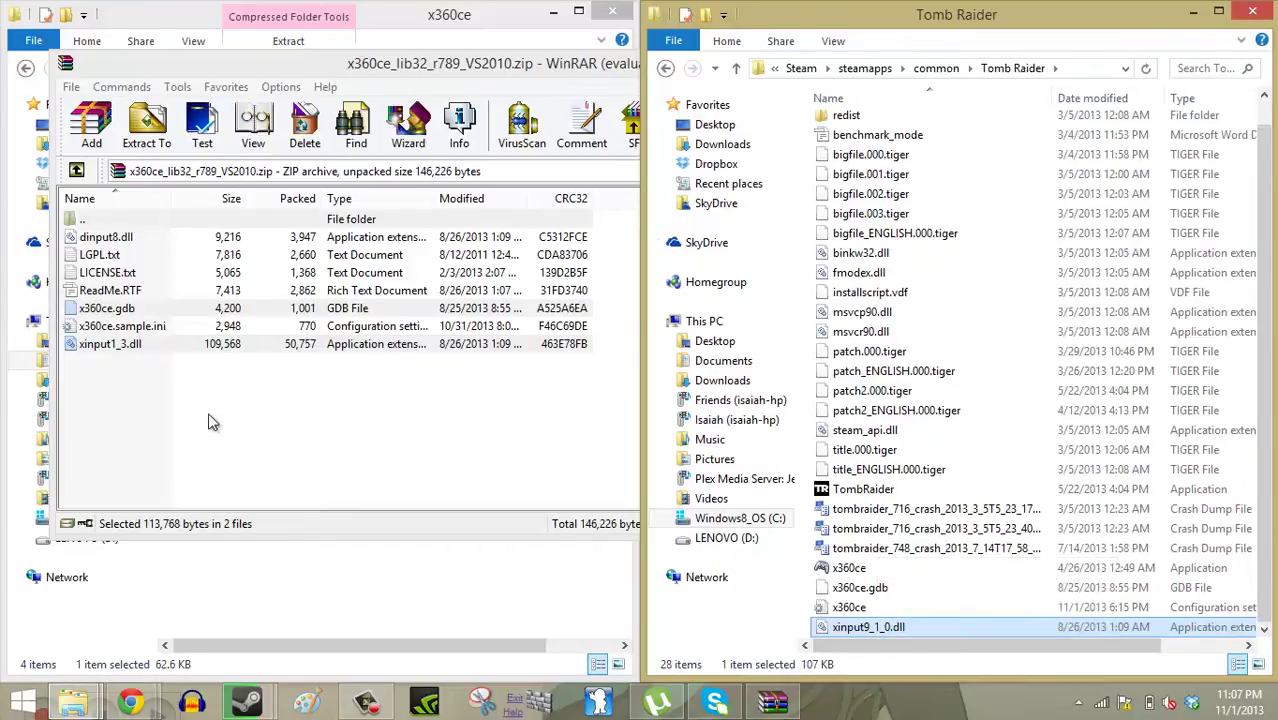
# - Switch to the x360ce GameCompatibilityList page in Chrome and examine which xinput DLL and hookmask each game requires
pyautogui.click(130, 703)
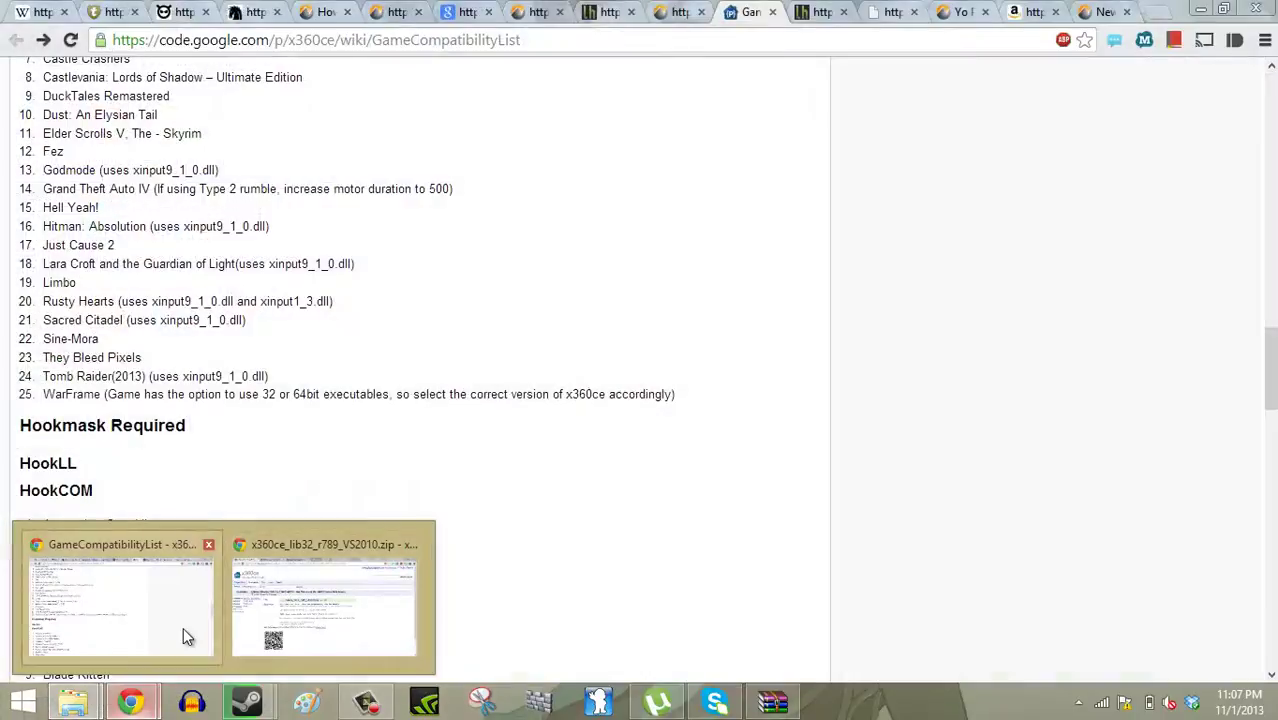
pyautogui.click(183, 627)
pyautogui.click(517, 206)
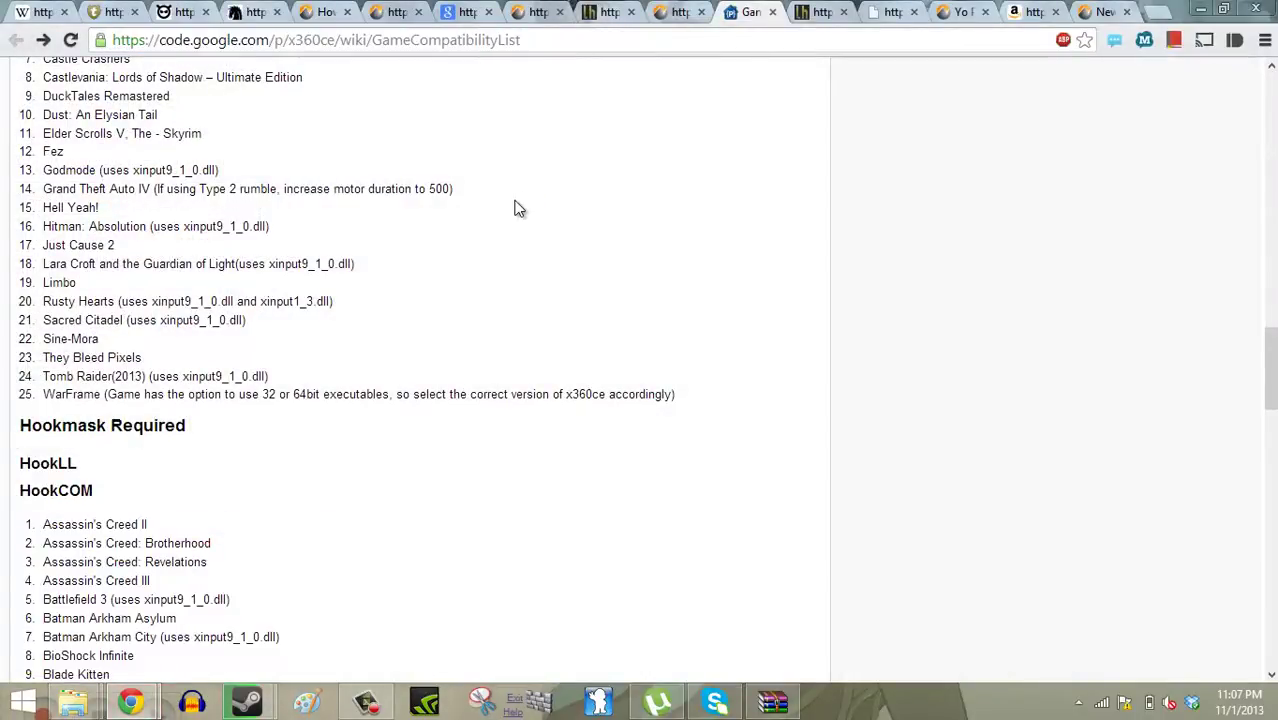
pyautogui.scroll(4, 518, 207)
pyautogui.scroll(-5, 517, 207)
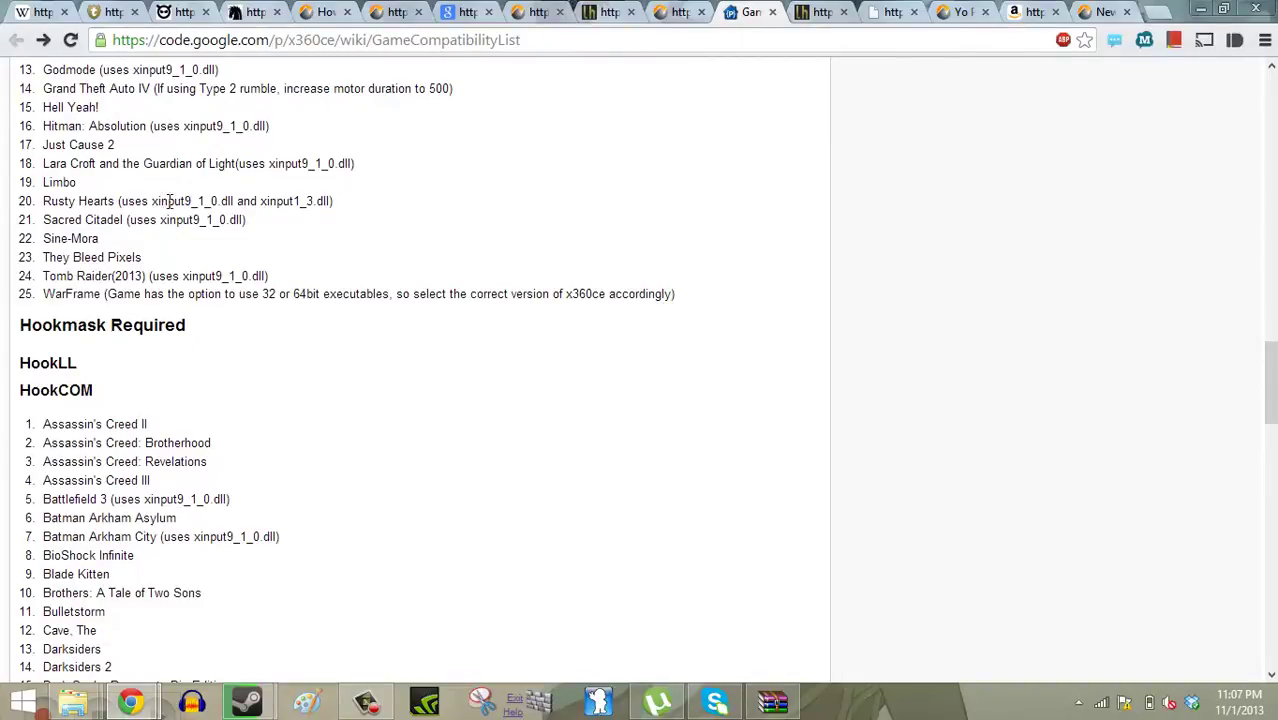
pyautogui.scroll(3, 190, 205)
pyautogui.scroll(-1, 190, 205)
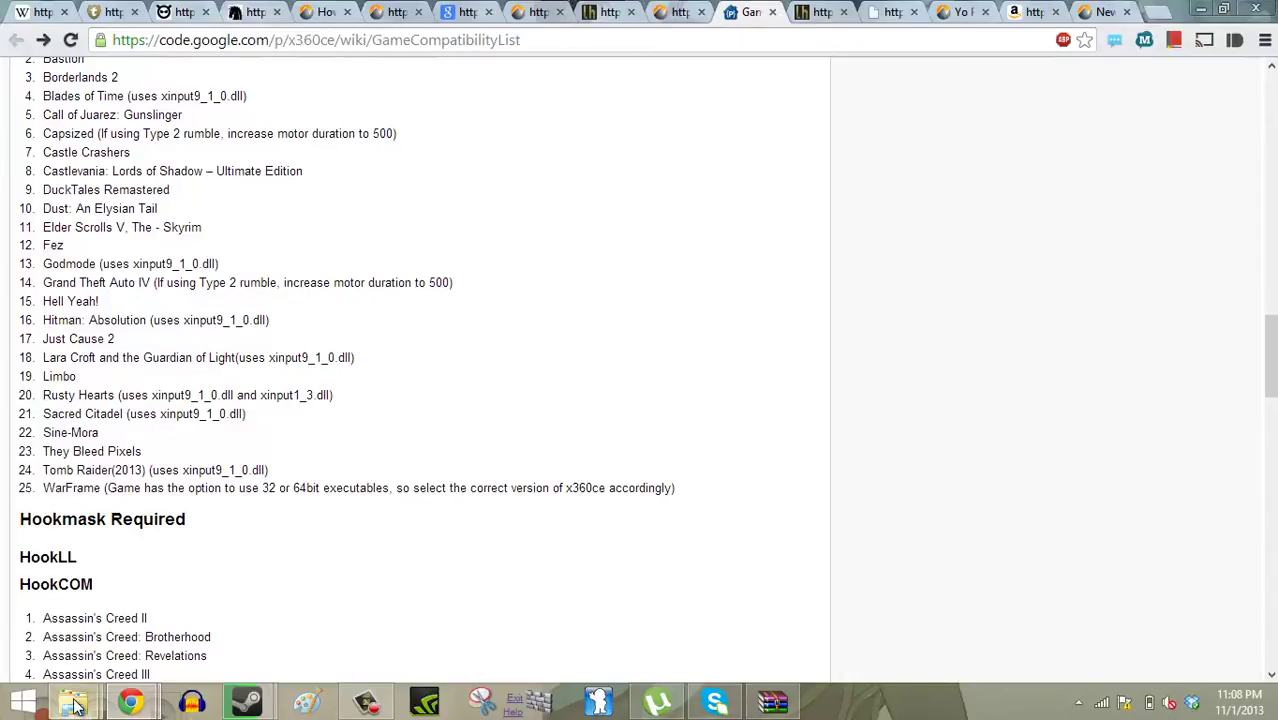
# - Switch back to the Tomb Raider folder and open the xinput9_1_0.dll file name for editing, leaving it without a new name
pyautogui.moveTo(73, 705)
pyautogui.click(376, 566)
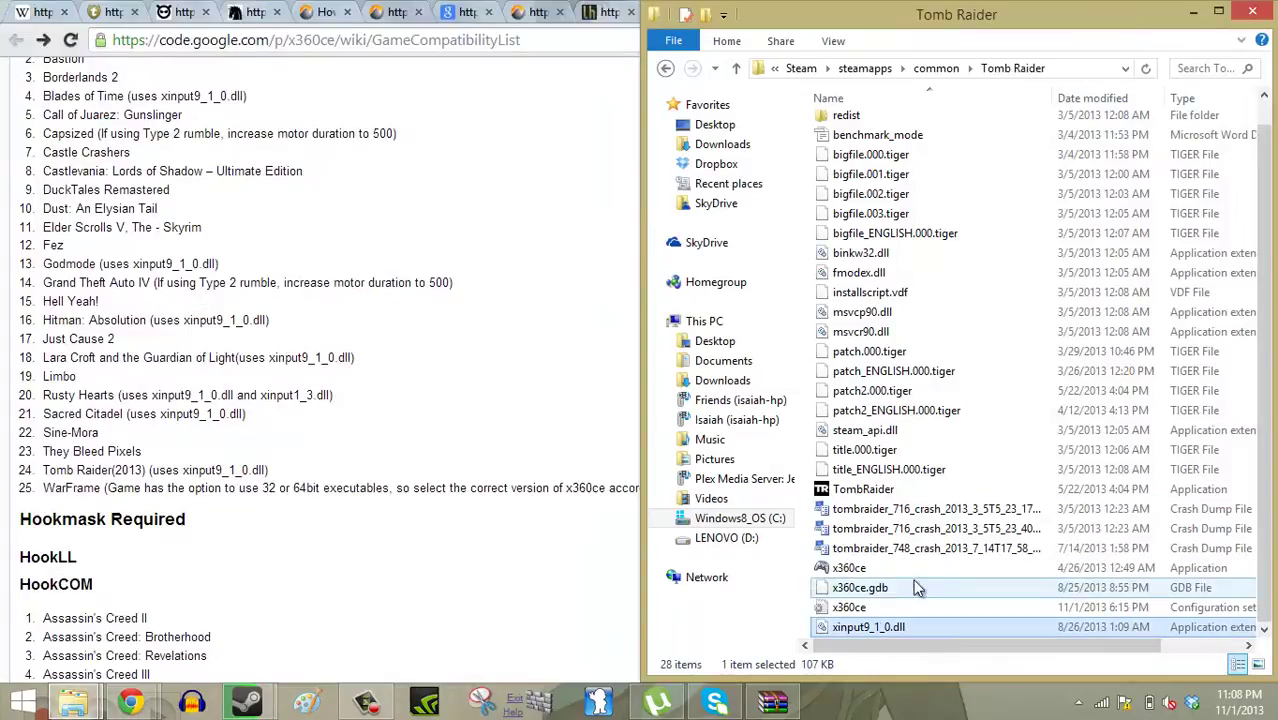
pyautogui.click(880, 627)
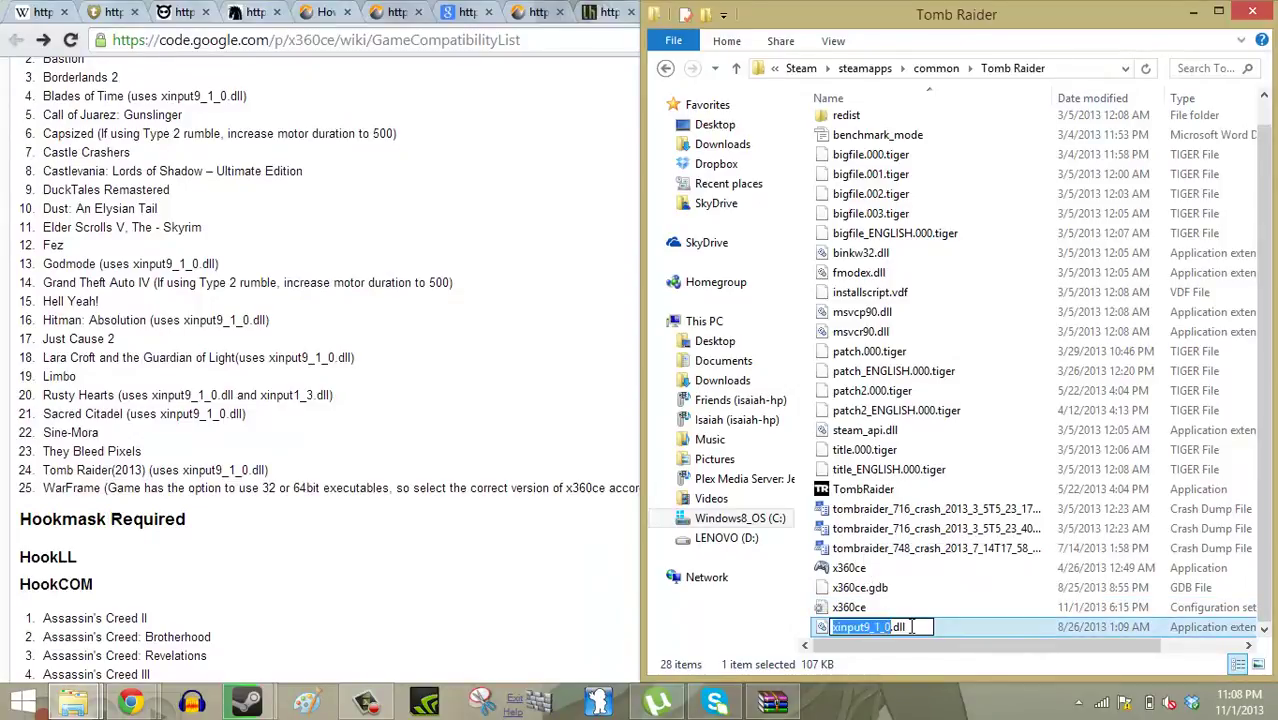
pyautogui.click(911, 627)
pyautogui.click(977, 634)
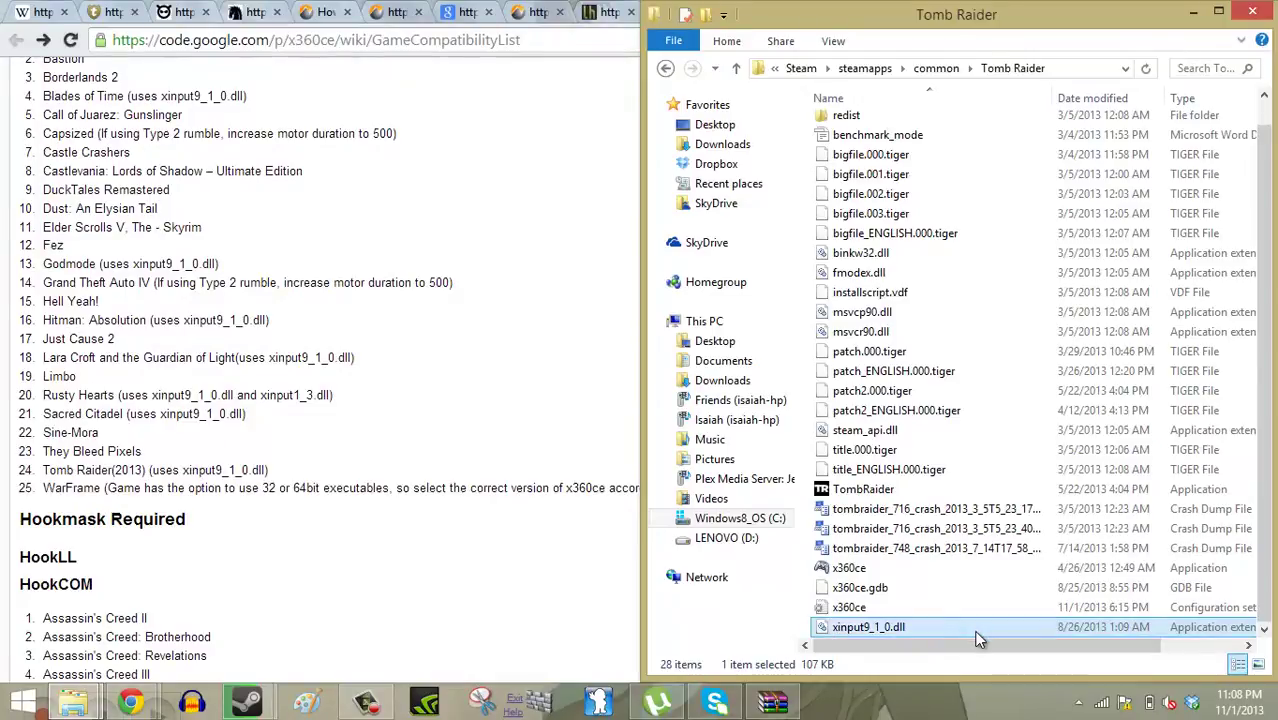